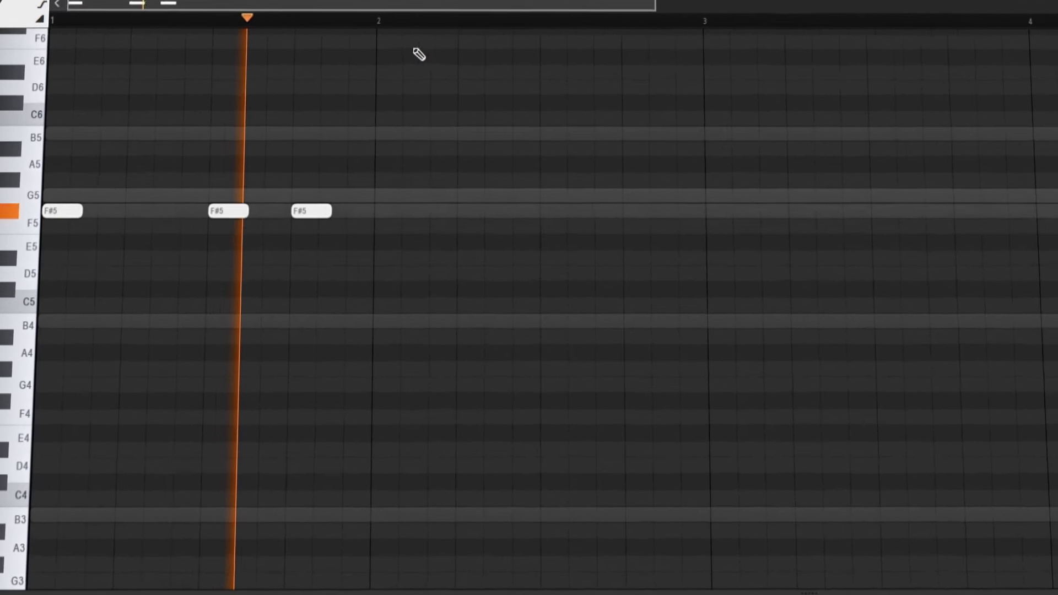
- Play the melody and rework its first bar, removing the last E5 note and adding higher notes near the end
key(space)
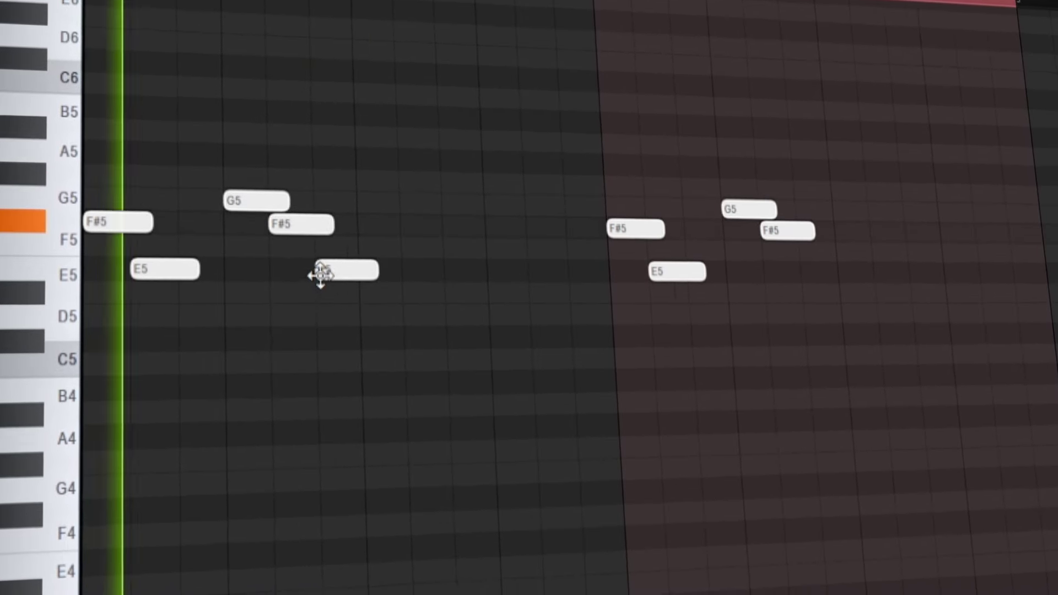
right_click(319, 272)
click(351, 155)
click(395, 180)
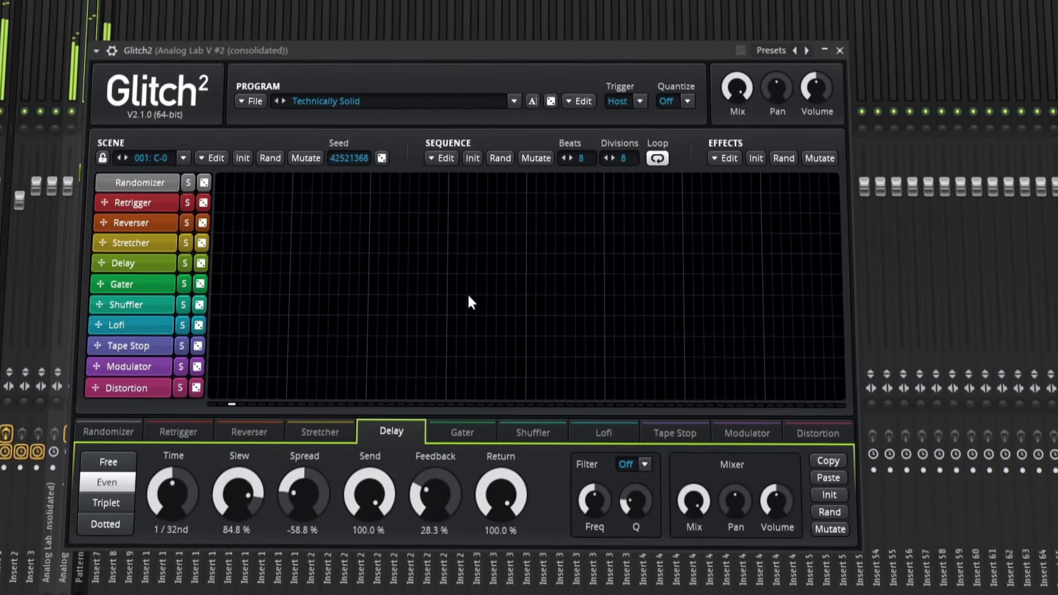
drag(474, 292, 531, 298)
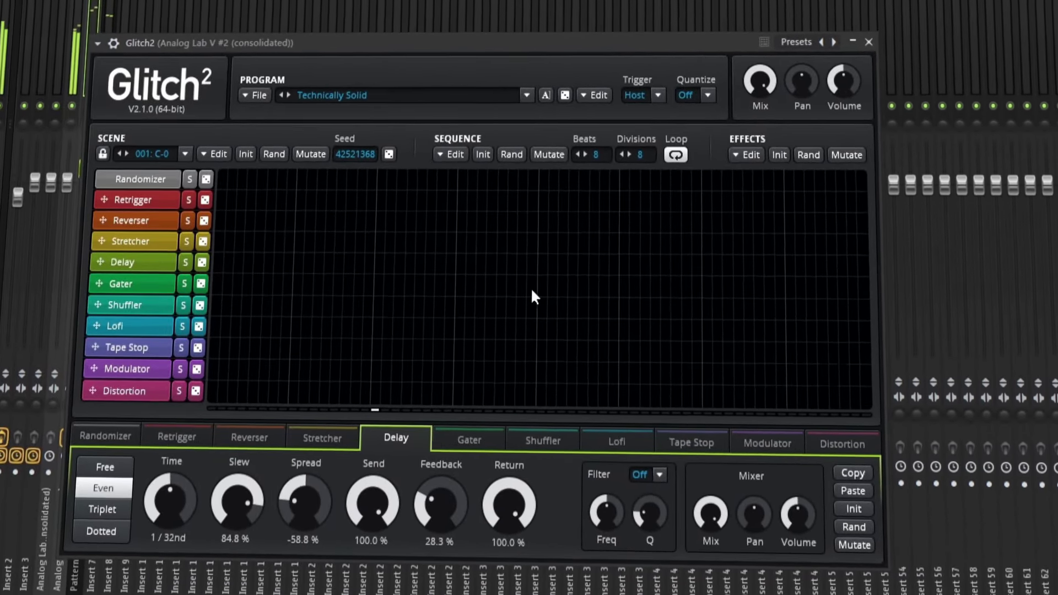
right_click(530, 292)
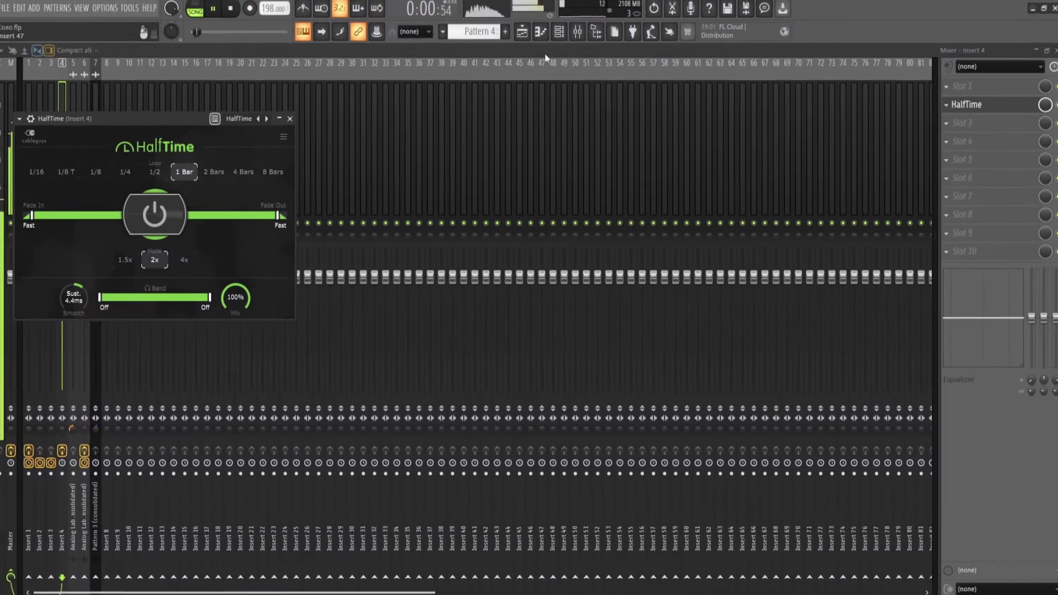
- Open the Nexus channel's notes from the channel rack and transpose them up one octave
key(space)
click(559, 32)
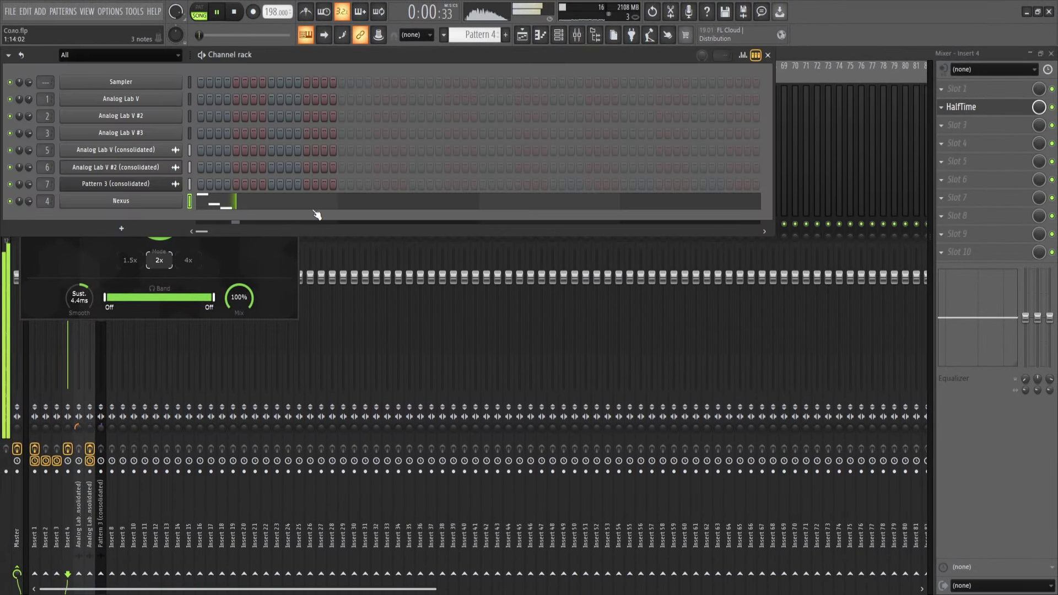
click(315, 208)
key(ctrl+Up)
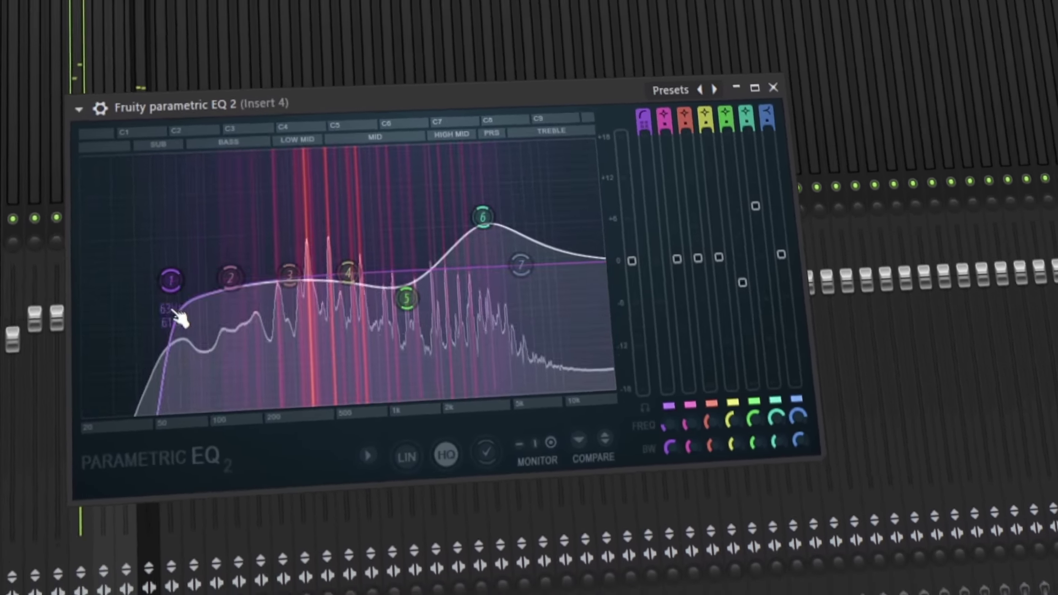
- Raise the low-cut band of Insert 4's parametric EQ into the low-mid range
drag(216, 292, 348, 283)
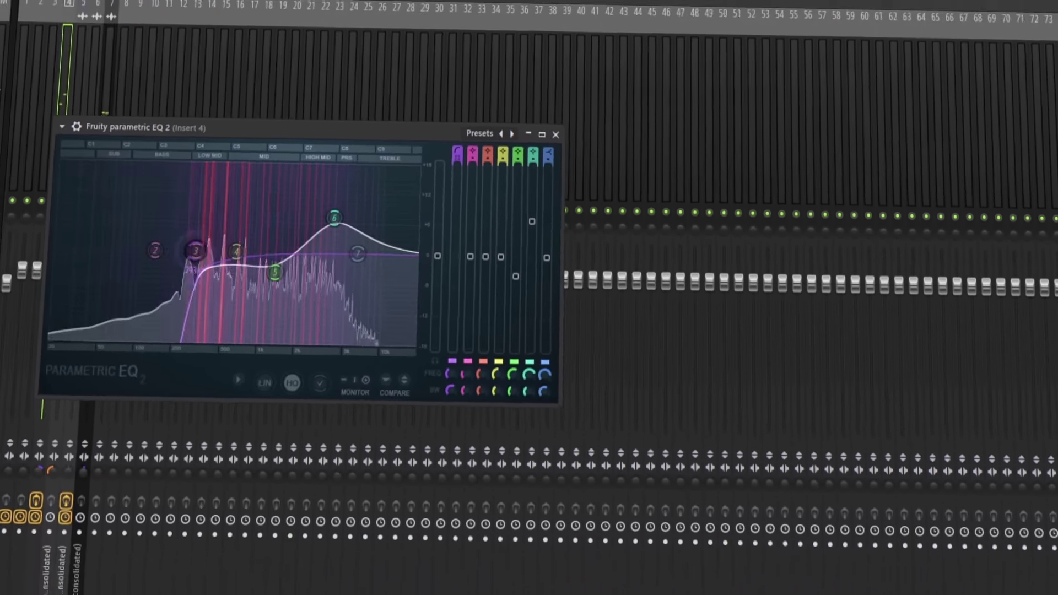
drag(429, 277, 438, 239)
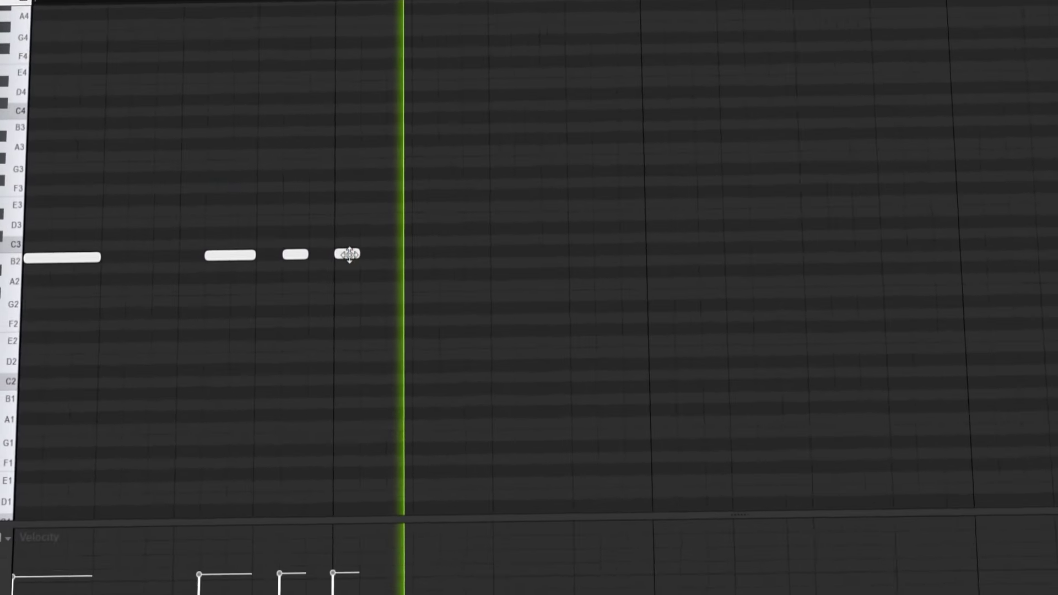
- Rework the B2 pattern: delete the last two short notes, shift the second note earlier, add another note after it, and play it
right_click(567, 224)
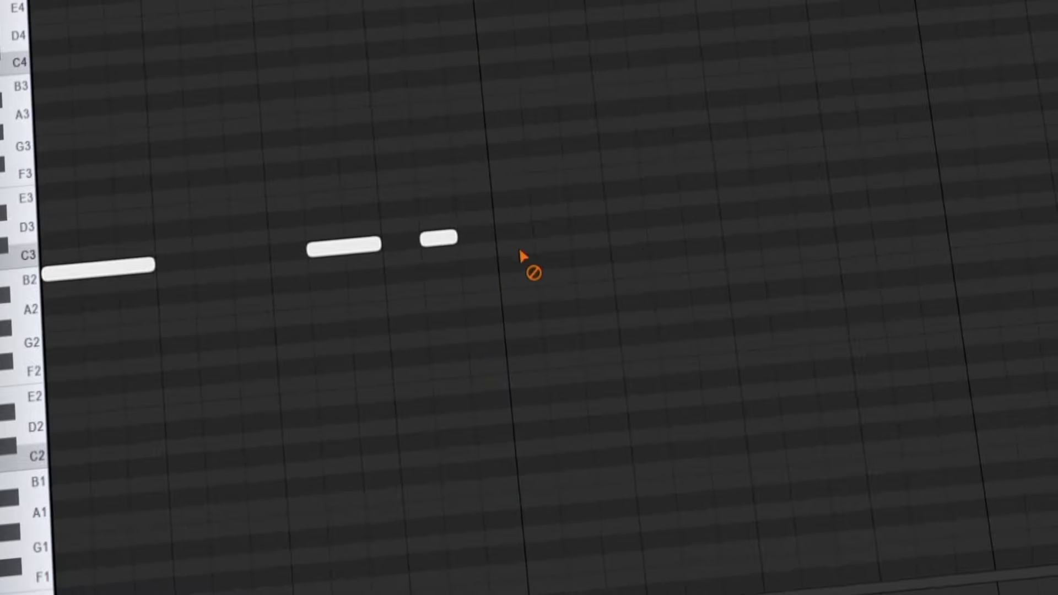
right_click(449, 235)
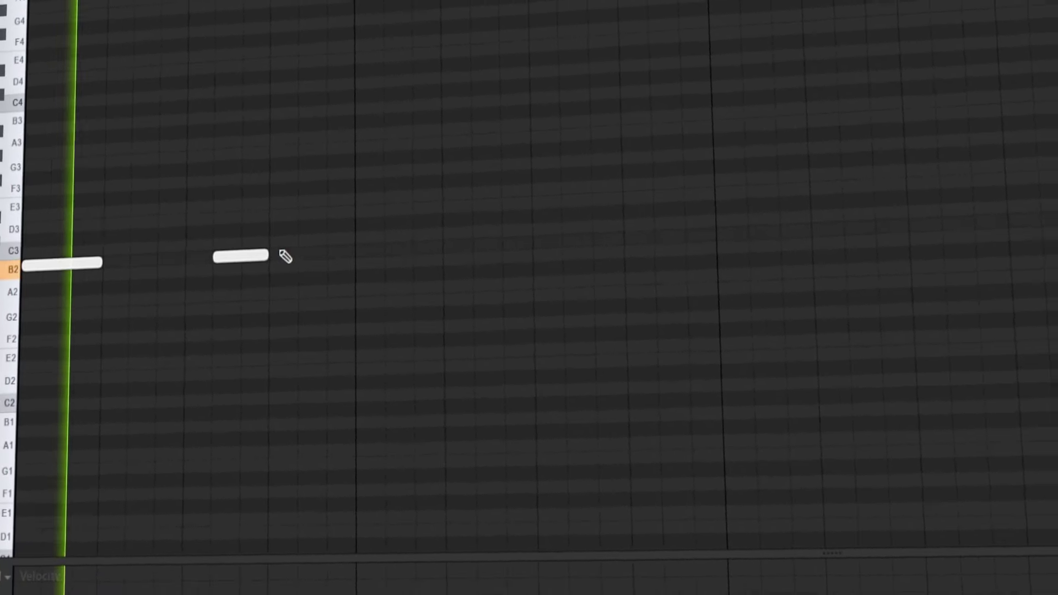
drag(241, 256, 150, 263)
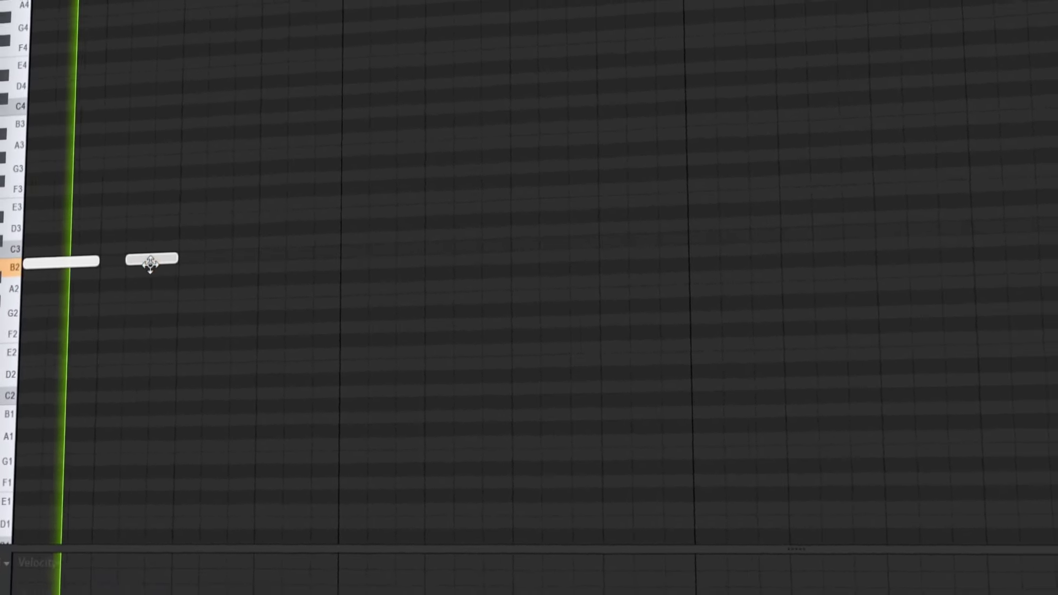
click(255, 262)
key(space)
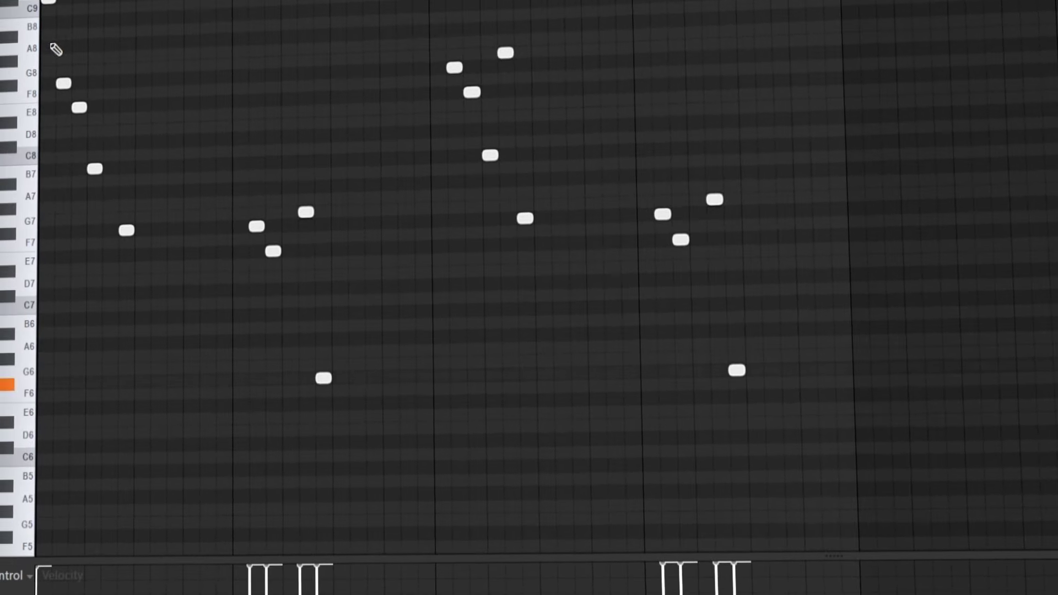
drag(169, 65, 8, 258)
key(space)
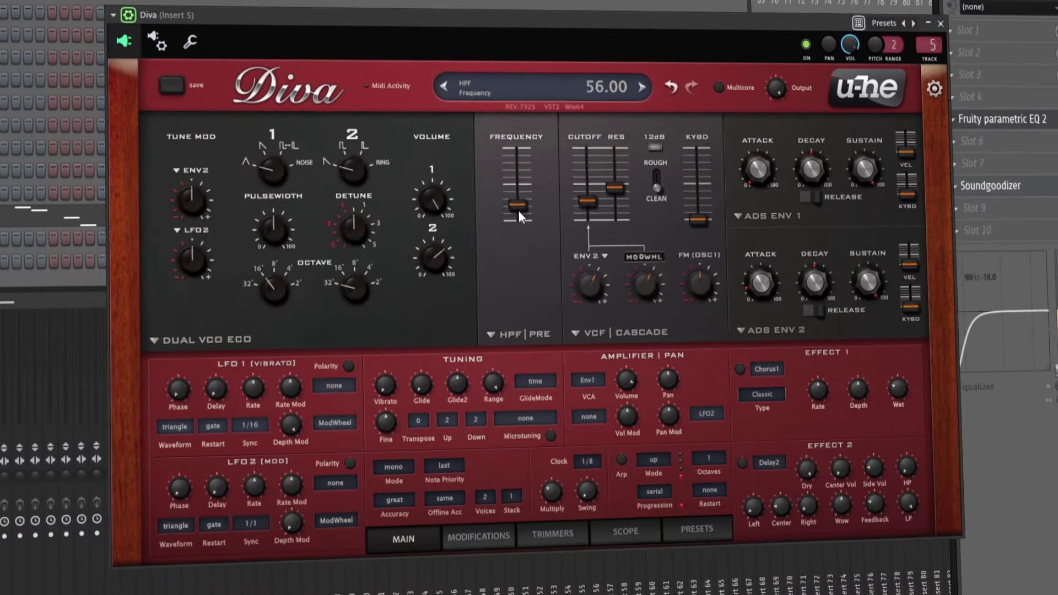
- Raise Diva's high-pass frequency, adjust the Envelope 2 attack, and toggle the Envelope 2 release switch
mouse_move(518, 210)
mouse_down()
mouse_move(517, 178)
mouse_move(517, 223)
mouse_move(517, 190)
mouse_up()
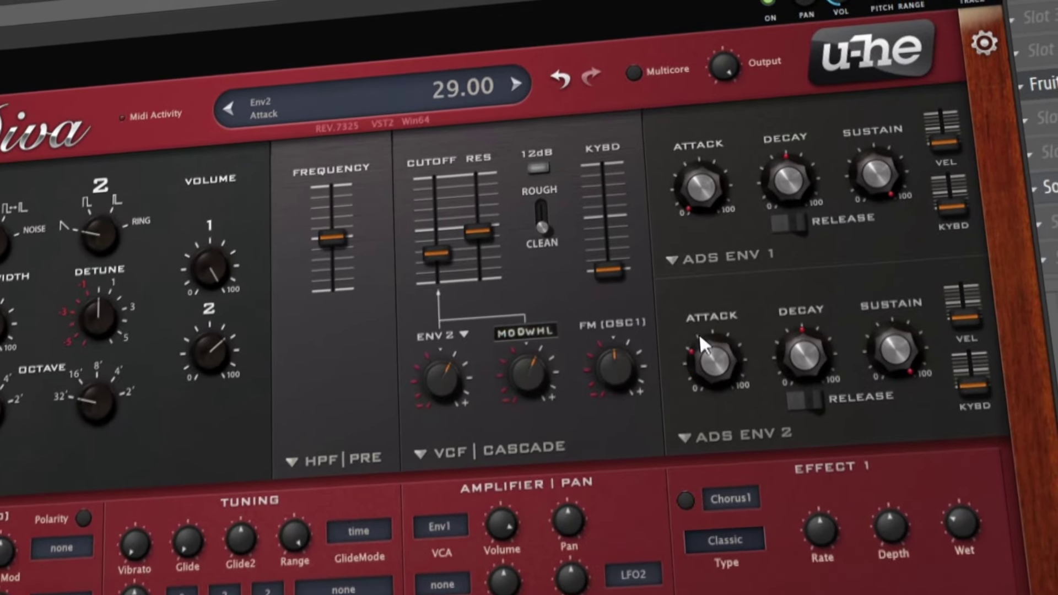
drag(699, 338, 689, 249)
click(805, 400)
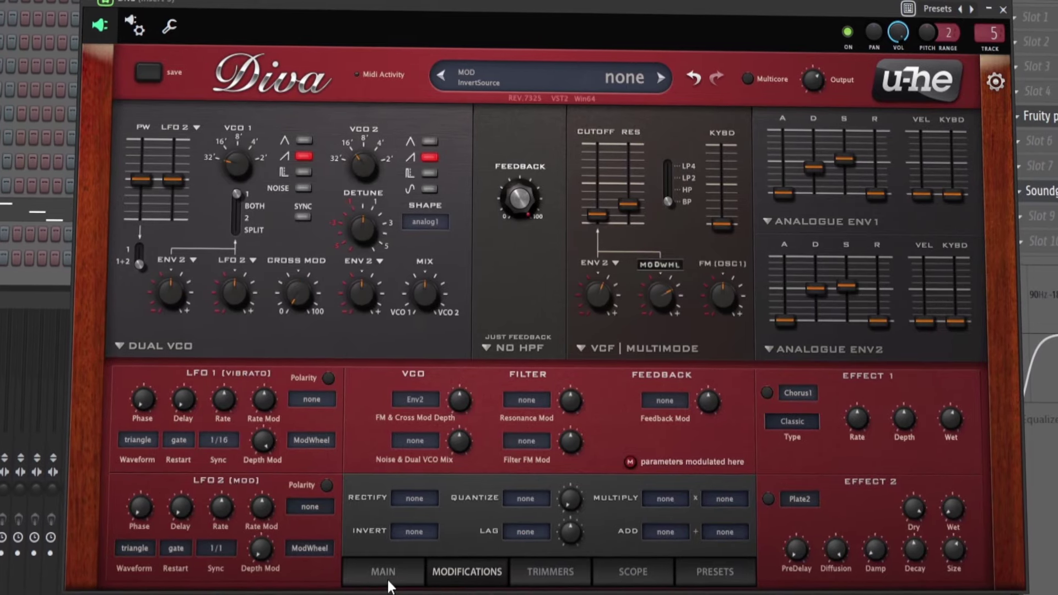
- Raise Diva's Envelope 1 release slightly and boost band 4 of Insert 5's parametric EQ
click(366, 576)
mouse_move(876, 193)
mouse_down()
mouse_move(878, 176)
mouse_move(877, 184)
mouse_up()
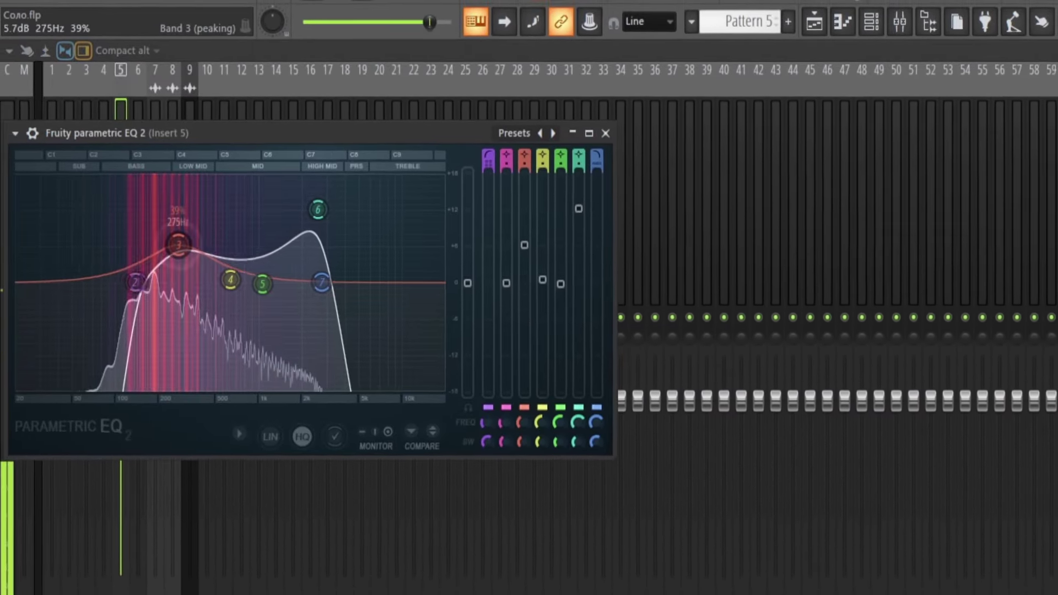
drag(232, 276, 243, 208)
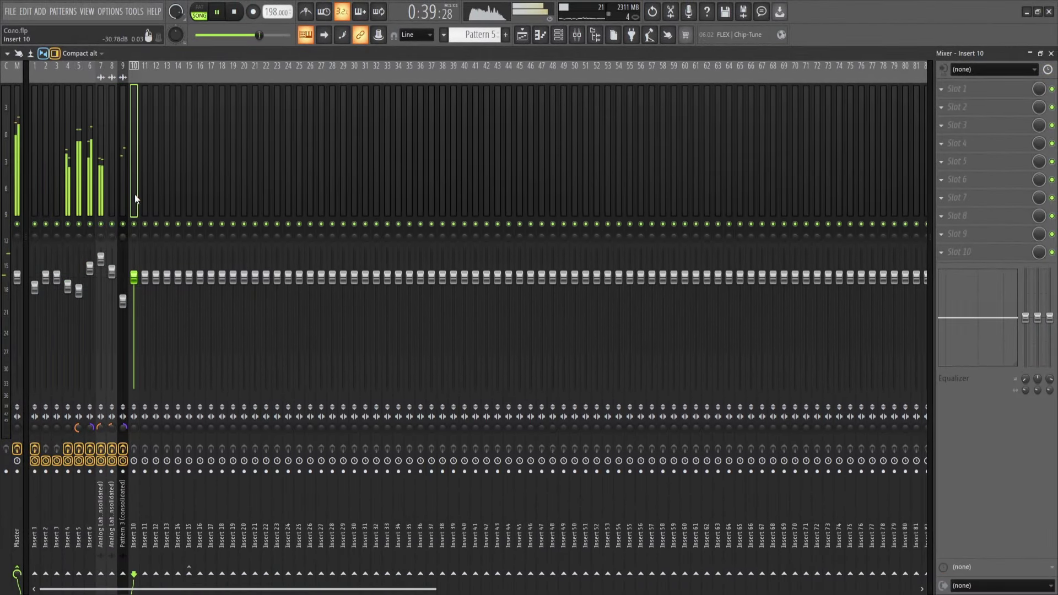
- Route mixer inserts 4 to 9 to Insert 15 and adjust a low band in Insert 15's parametric EQ
drag(124, 195, 68, 197)
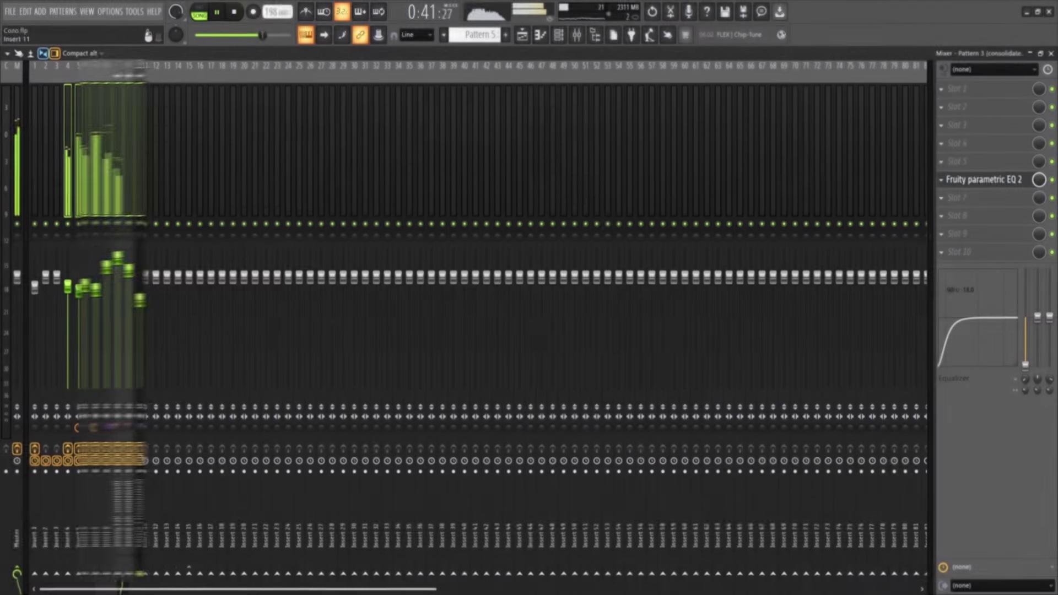
click(190, 573)
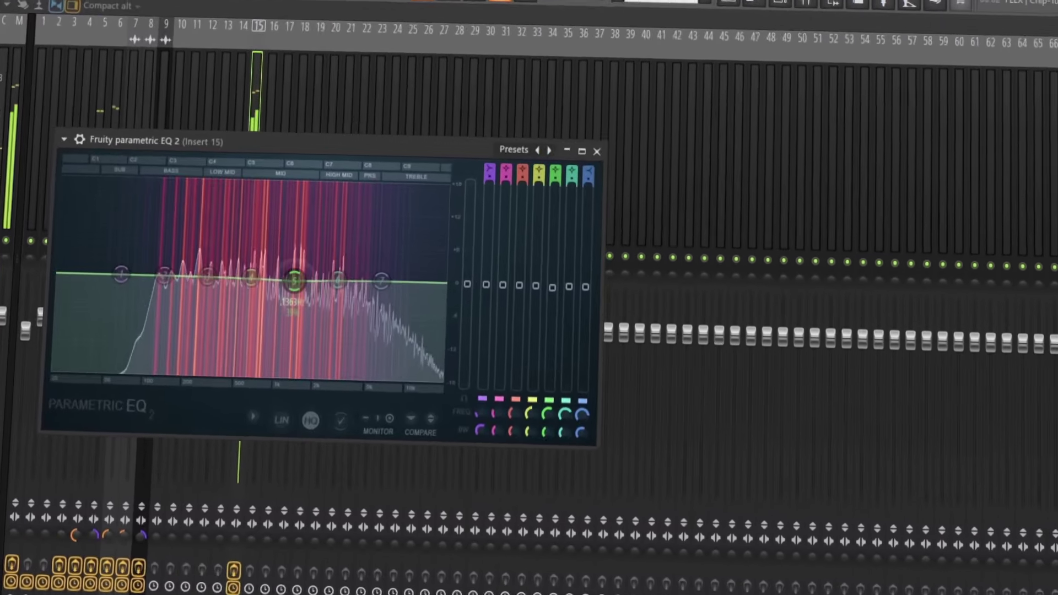
drag(223, 246, 166, 227)
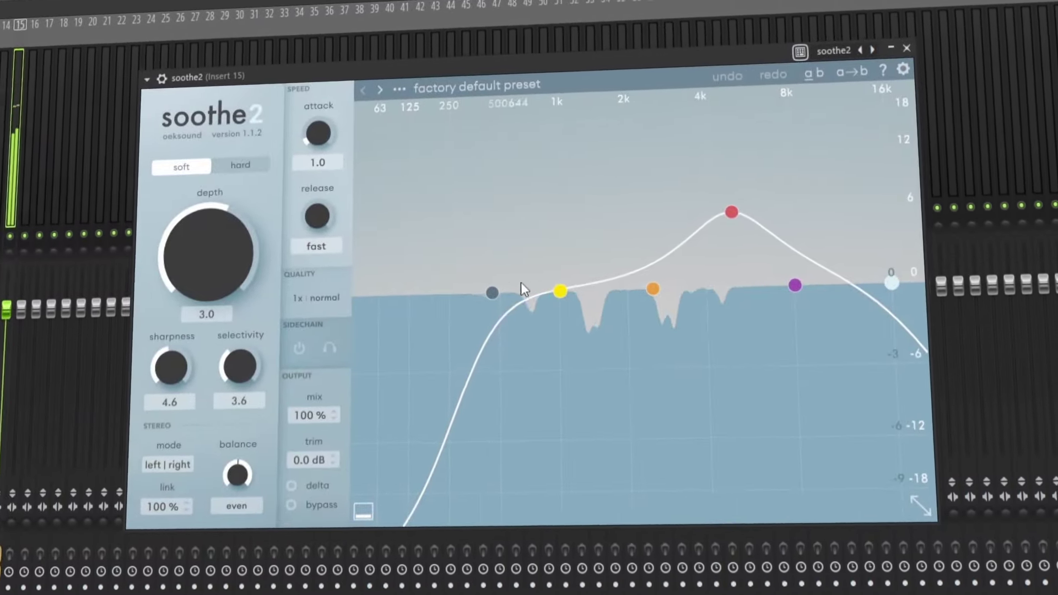
- Set soothe2's low cut to 20 Hz and place band 1 at 468 Hz with 6.6 dB sensitivity
drag(492, 293, 347, 303)
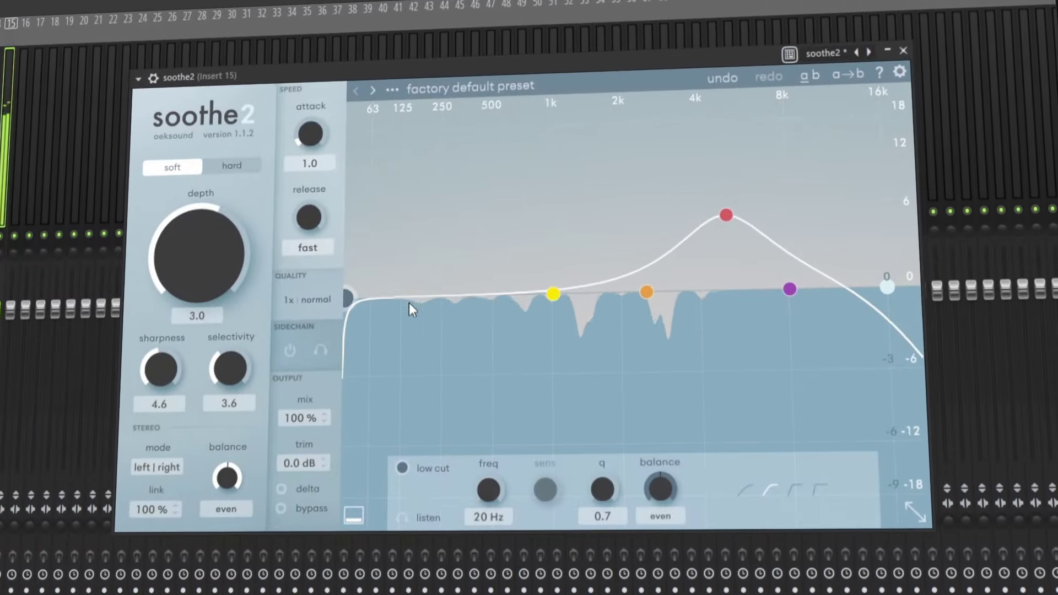
drag(538, 226, 528, 212)
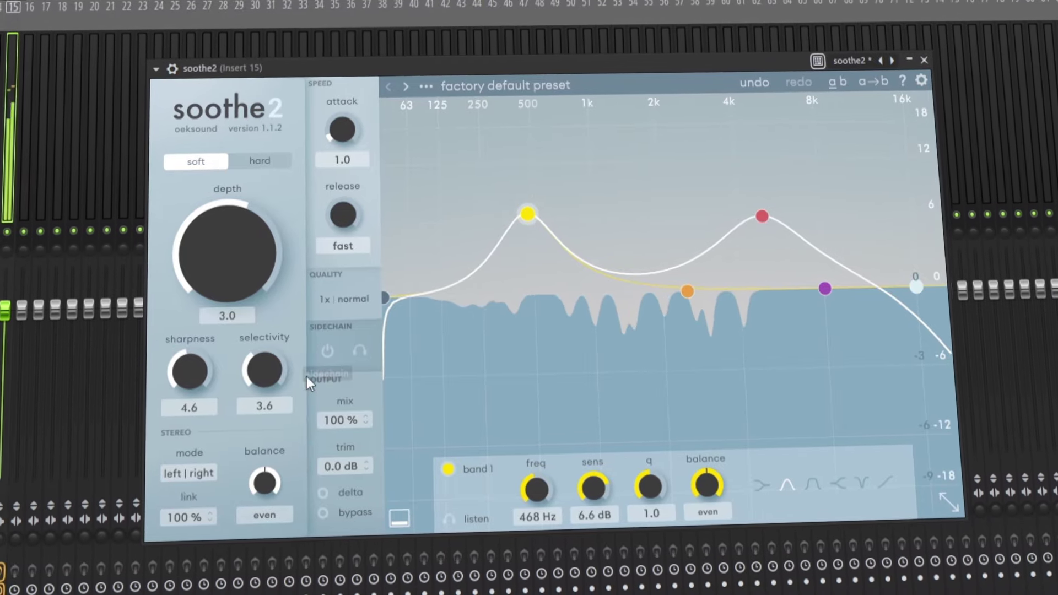
- Switch soothe2's stereo mode to mid | side with the balance at only mid, and increase the depth
click(145, 468)
drag(281, 485, 319, 123)
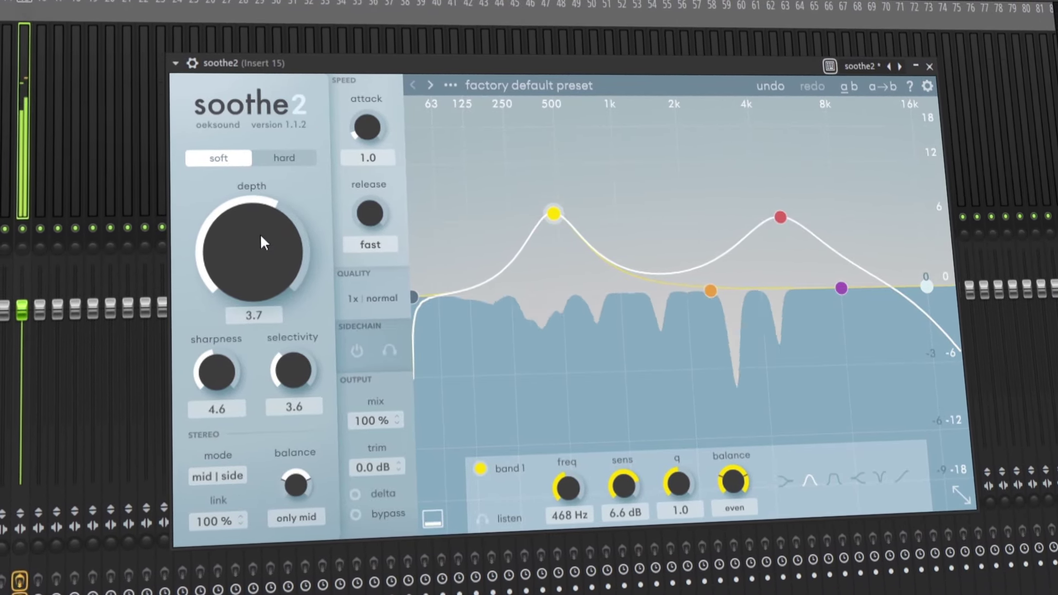
drag(265, 238, 265, 227)
- Shift soothe2's yellow band 1 to a lower frequency and raise its sensitivity slightly
click(710, 290)
drag(552, 214, 448, 200)
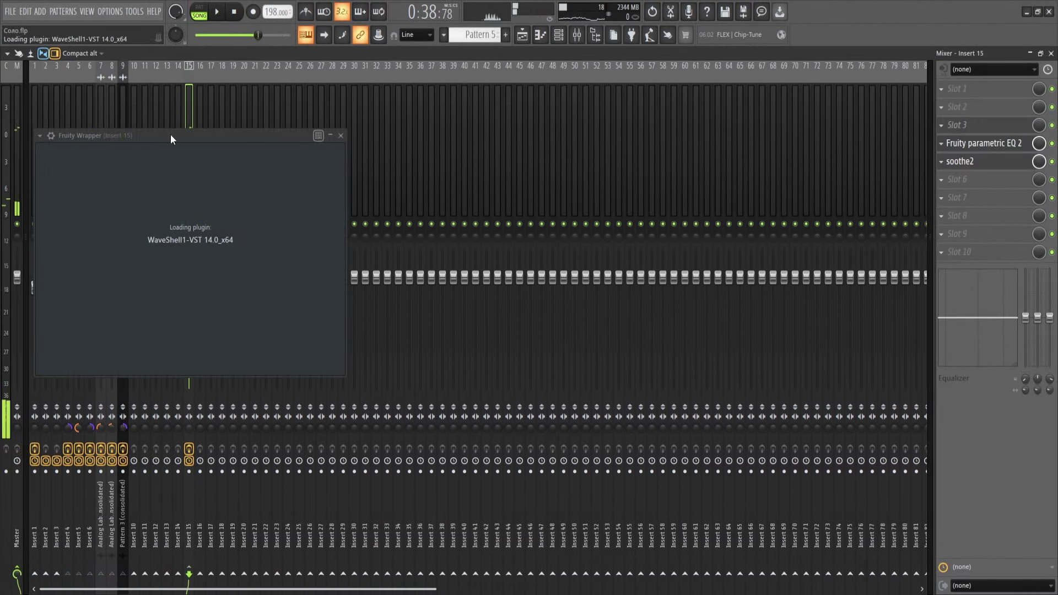
- Move the Waves plugin window aside on Insert 15, fine-tune it during playback, and open SoundShifter Pitch Stereo from its effect slot
drag(171, 136, 623, 130)
key(space)
drag(536, 188, 535, 185)
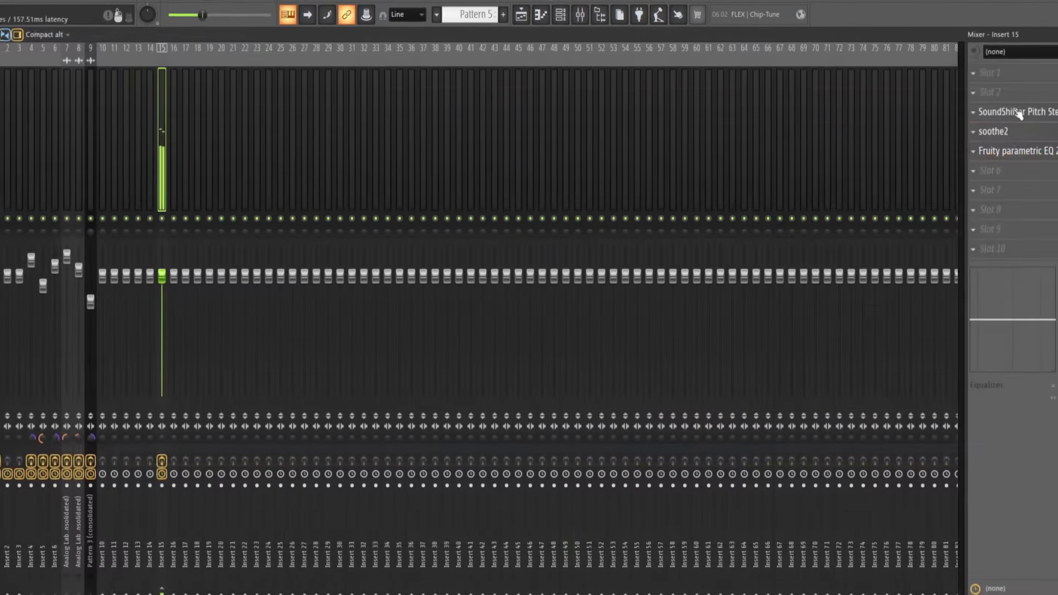
click(1018, 113)
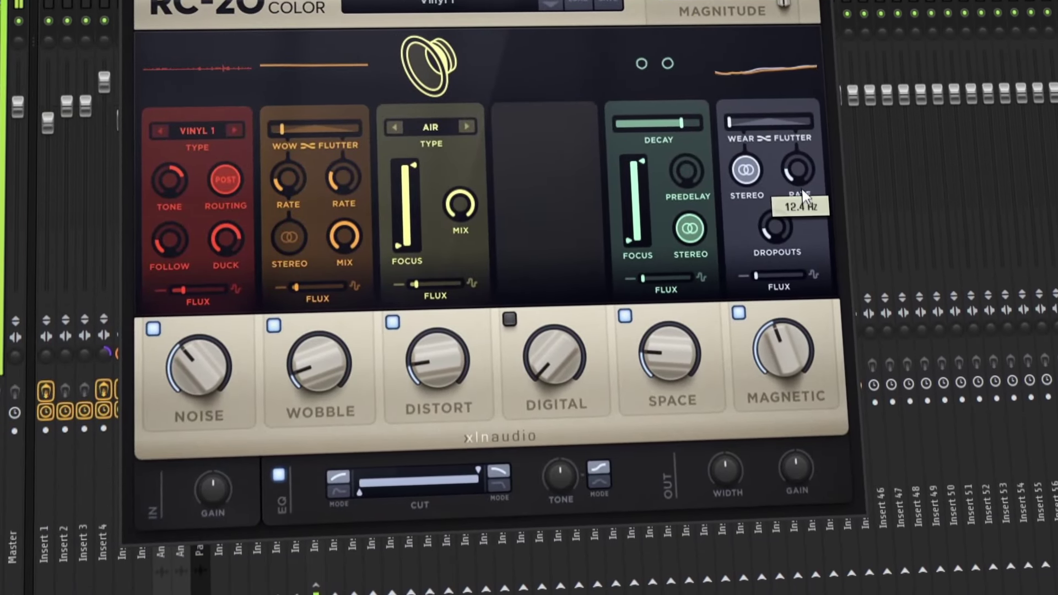
- Adjust the rate of RC-20's Magnetic module, raise its flux to about halfway, and lower the Magnetic amount slightly
drag(803, 190, 802, 195)
drag(757, 276, 804, 271)
drag(782, 337, 783, 344)
- Set RC-20's Distort amount to 6 % and lower the Wobble amount slightly
drag(431, 365, 429, 378)
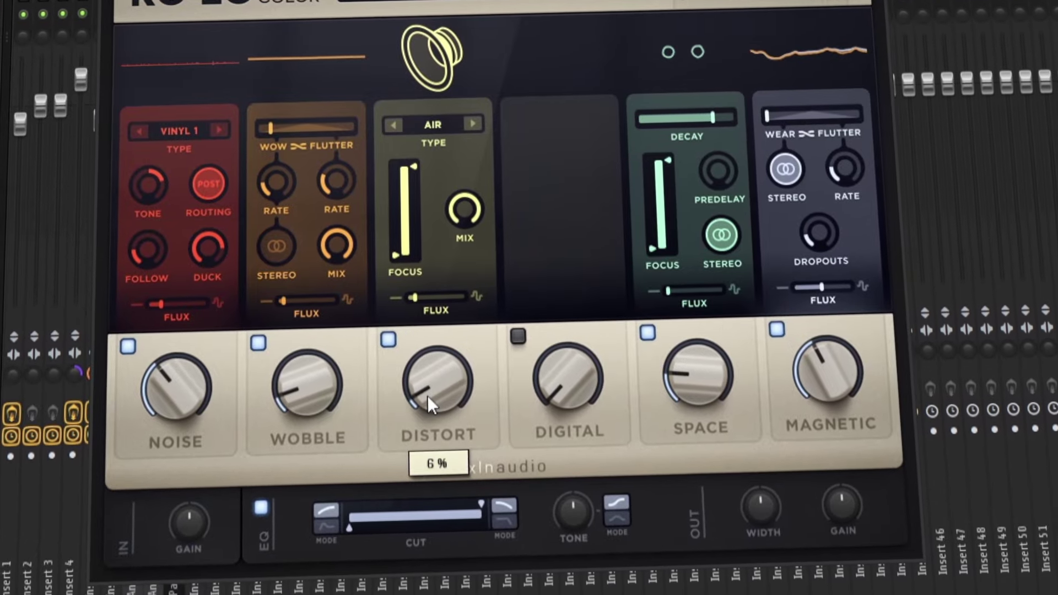
drag(310, 402, 311, 409)
- Lower RC-20's Magnetic amount to 25 % with less flux and dropouts, and reduce the output width
drag(873, 382, 872, 392)
drag(852, 295, 852, 260)
drag(871, 391, 871, 393)
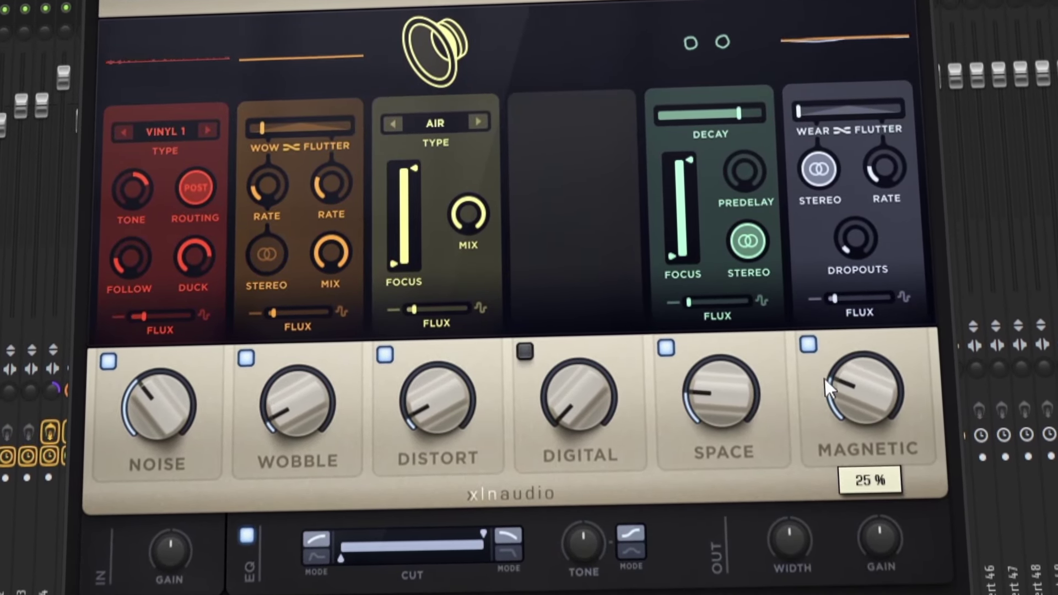
drag(782, 538, 782, 557)
drag(738, 524, 738, 518)
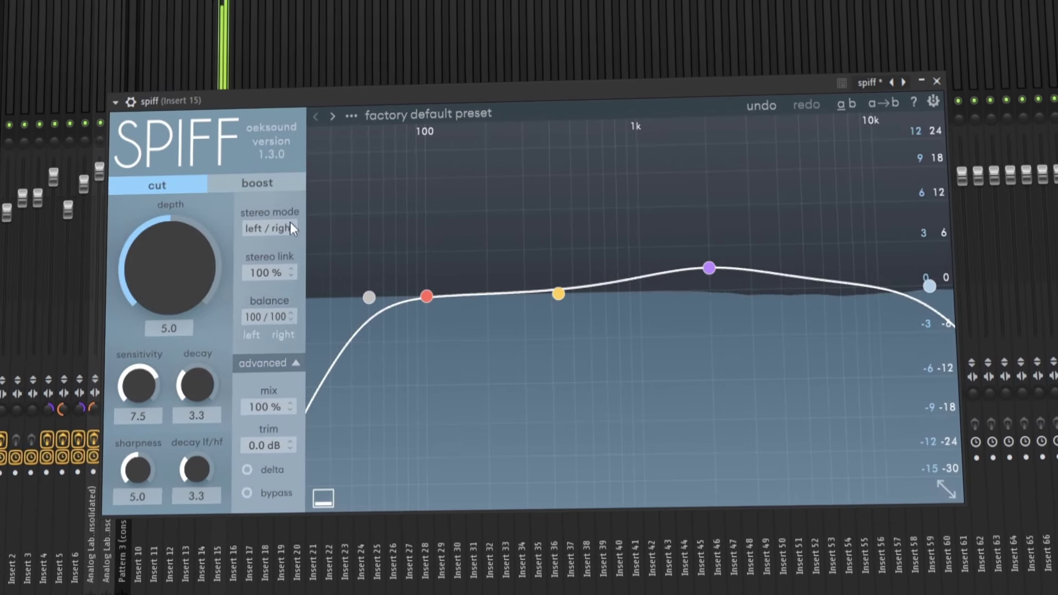
- Raise spiff's red low-frequency band on Insert 15 and increase the sensitivity of RX 10 De-click
drag(444, 298, 411, 253)
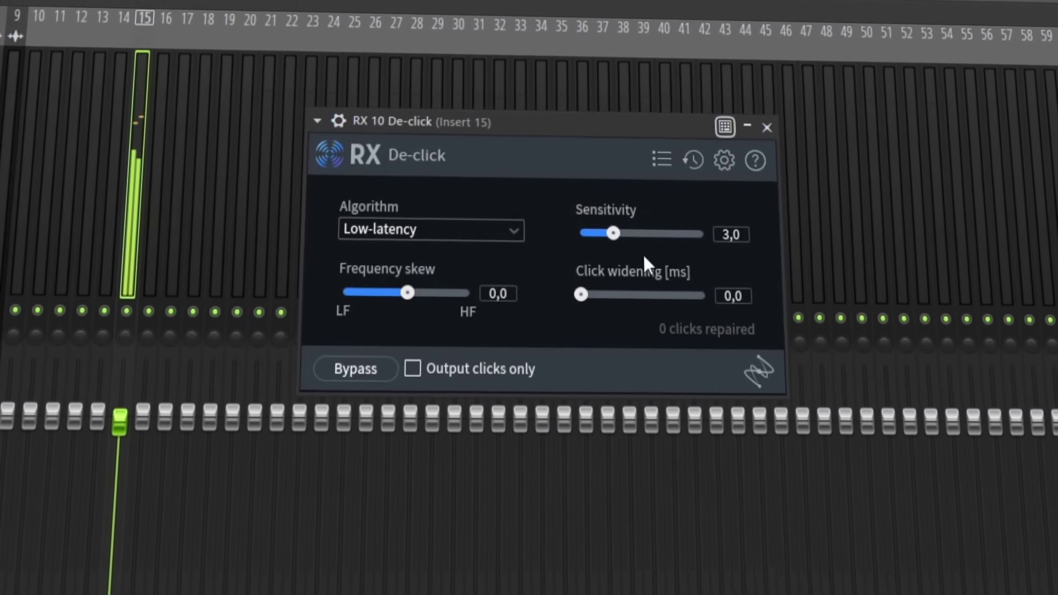
drag(613, 233, 678, 235)
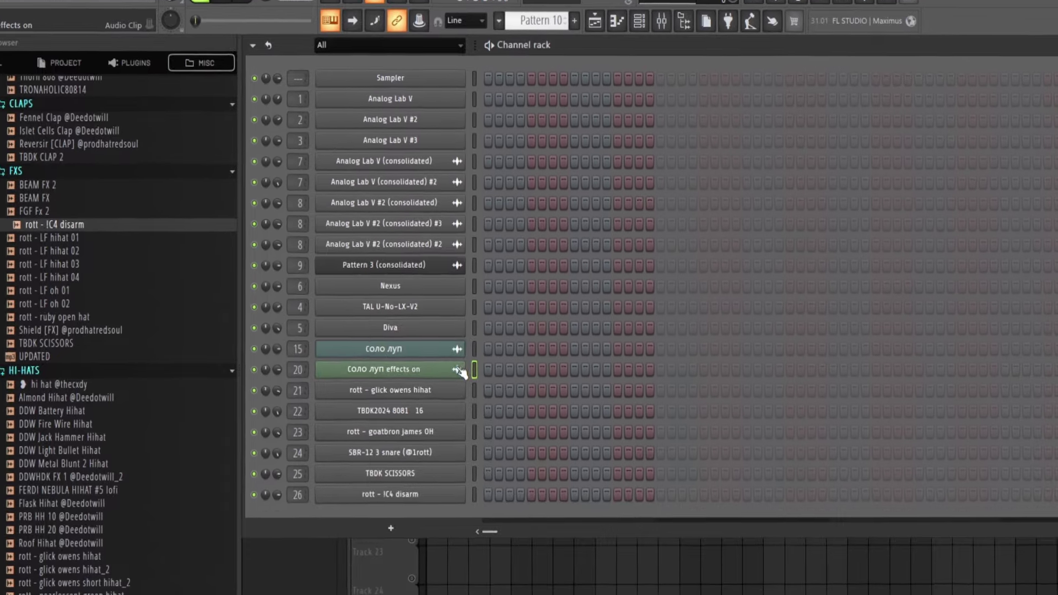
- Open the channel settings of the СОЛО ЛУП effects on audio clip, reposition the window, and close it
click(469, 378)
drag(504, 88, 713, 92)
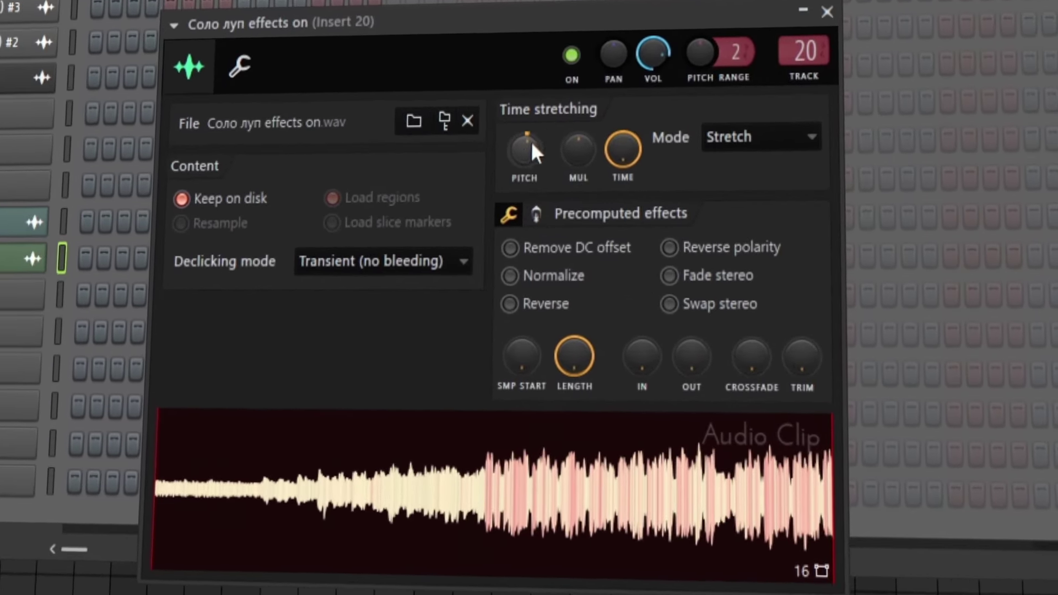
key(Escape)
- Open the piano roll of the rott - glick owens hihat channel and return to the channel rack
click(472, 344)
key(F7)
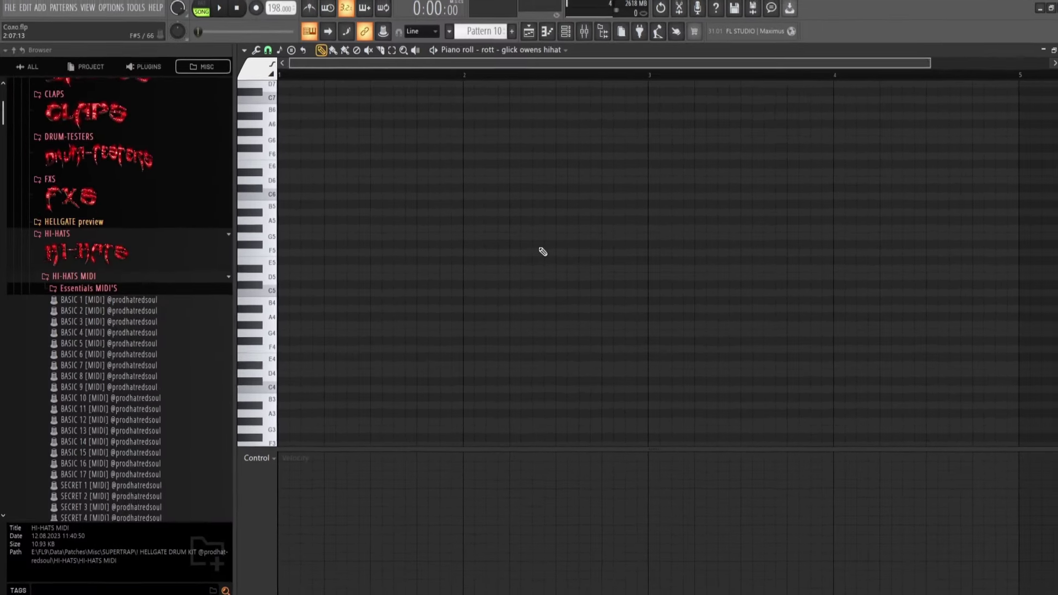
key(F6)
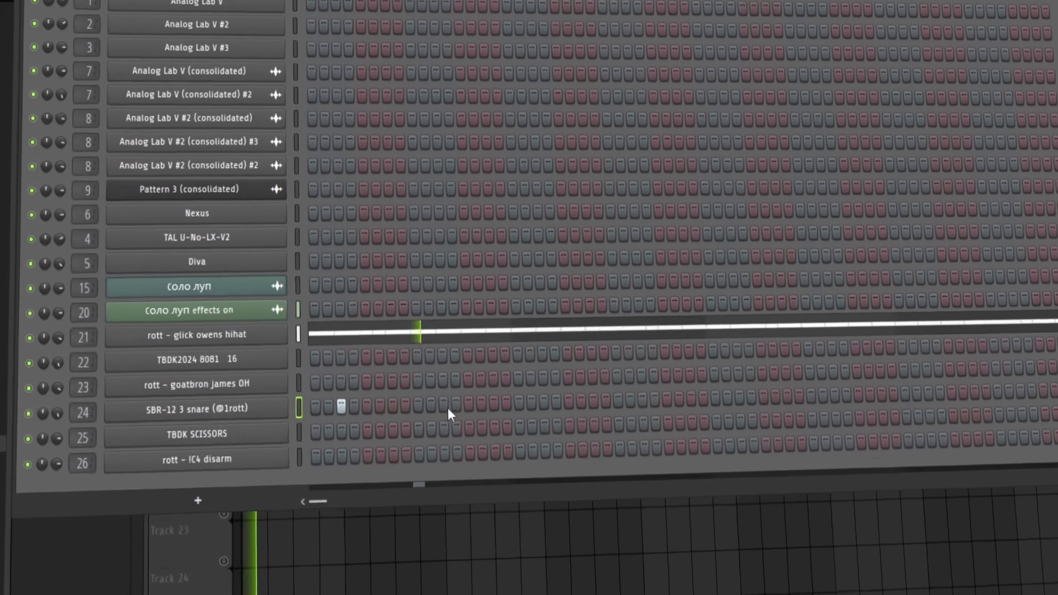
- Add snare hits at steps 9 and 25 on the SBR-12 3 snare channel
click(403, 418)
click(769, 304)
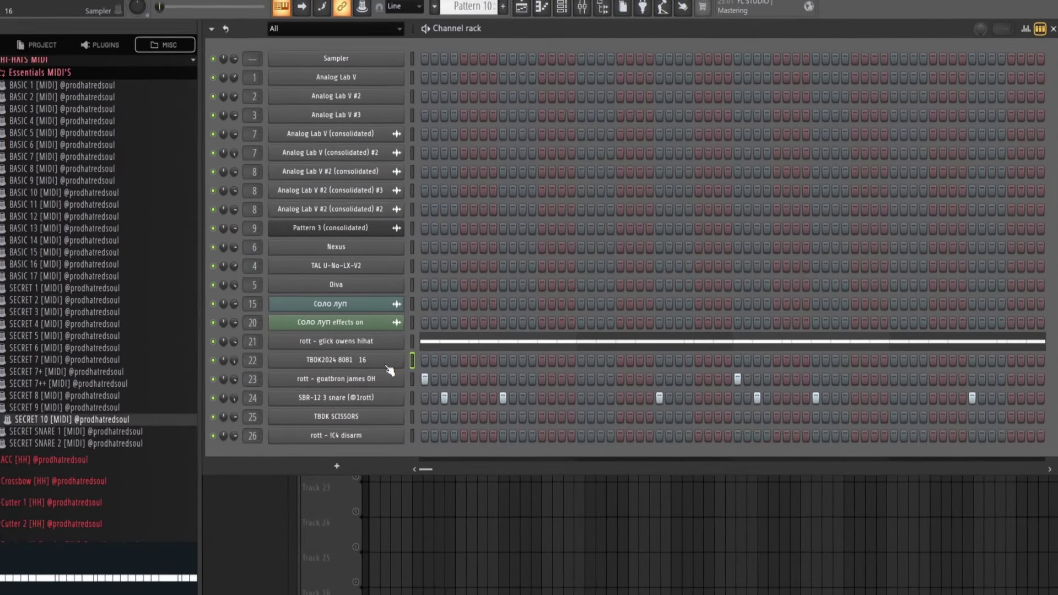
click(385, 364)
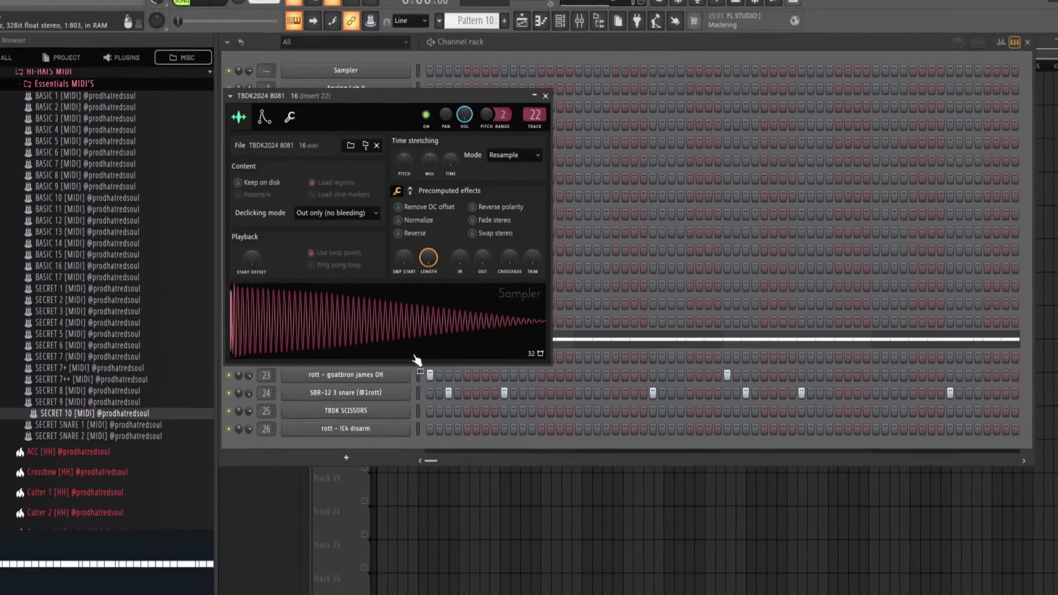
click(386, 364)
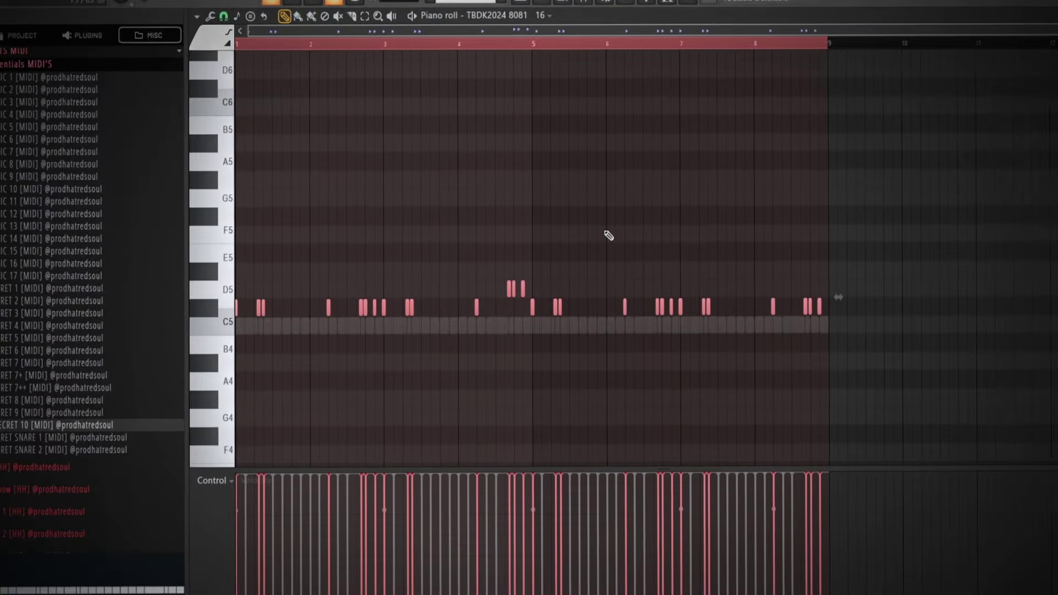
key(space)
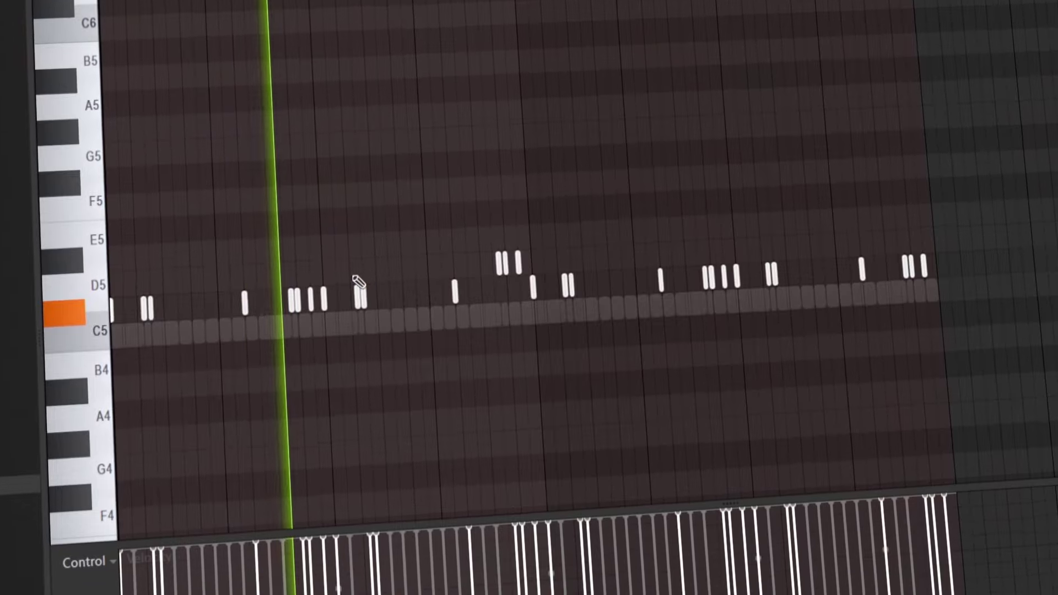
key(ctrl+a)
key(ctrl+Up)
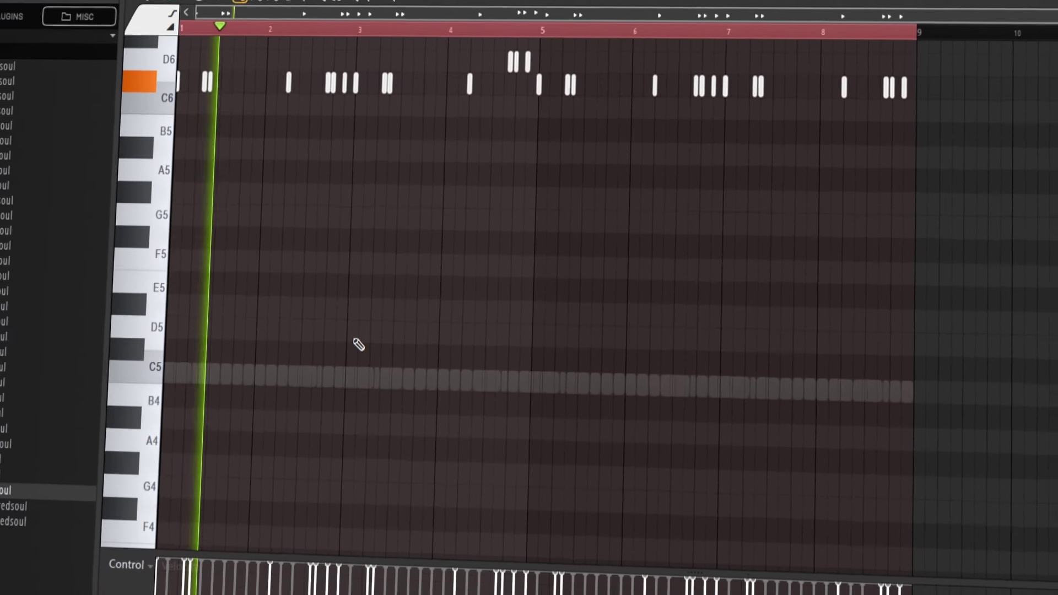
key(ctrl+Down)
key(F7)
click(394, 353)
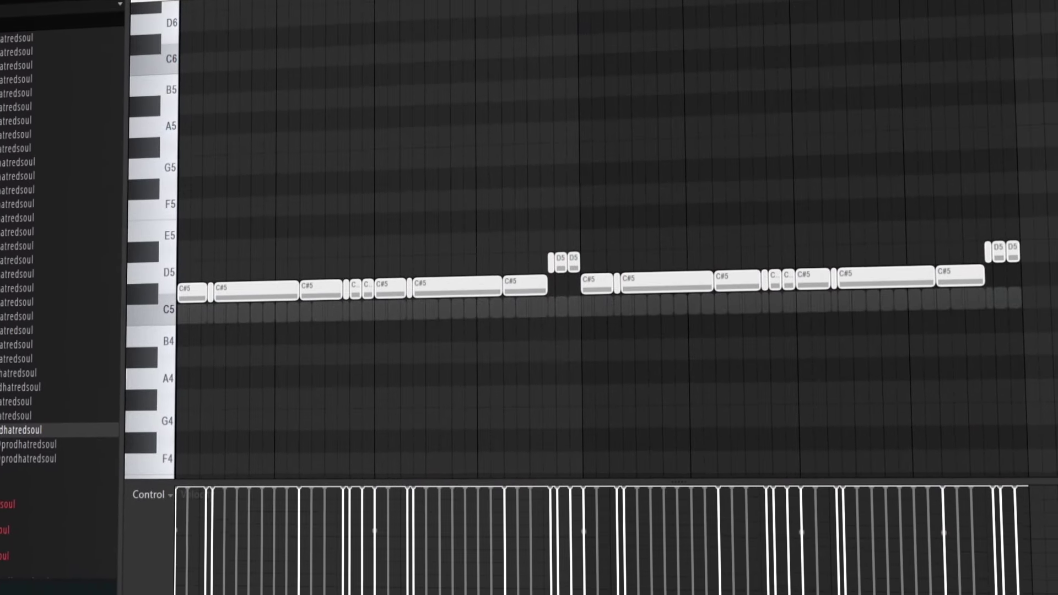
drag(981, 206, 166, 385)
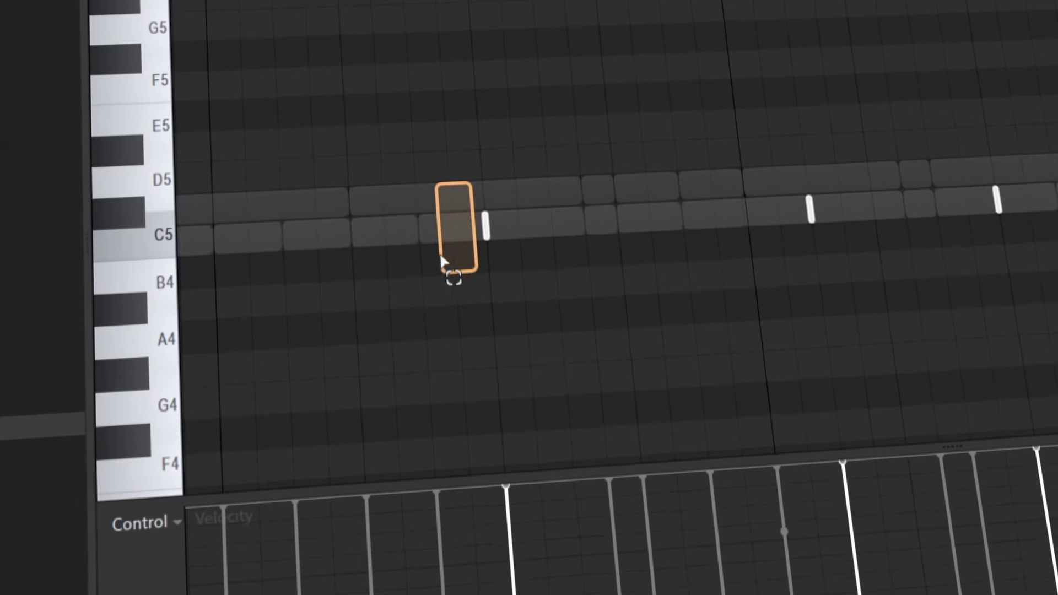
drag(475, 254, 489, 254)
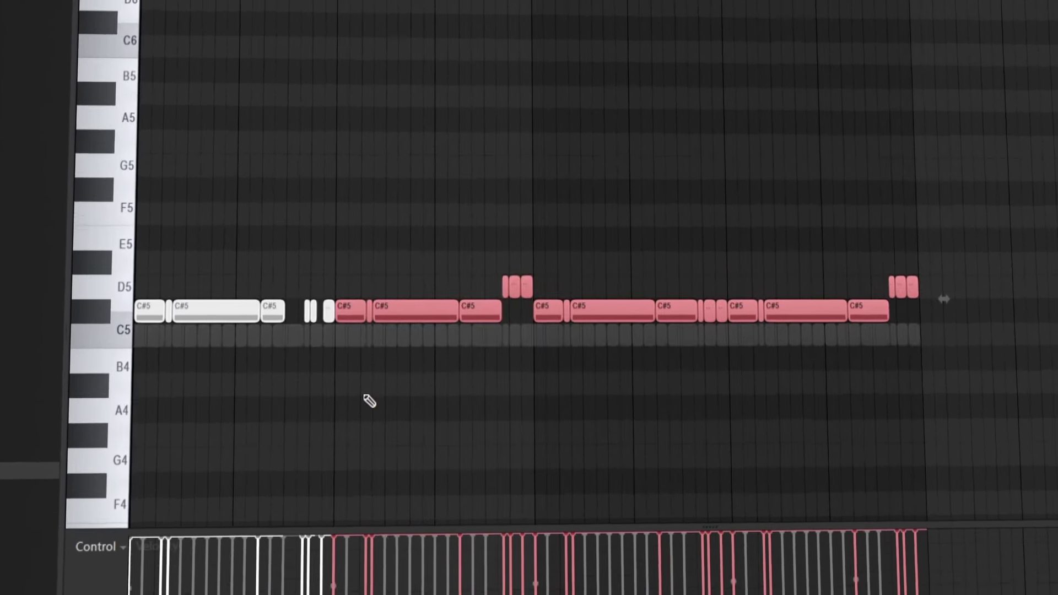
key(Delete)
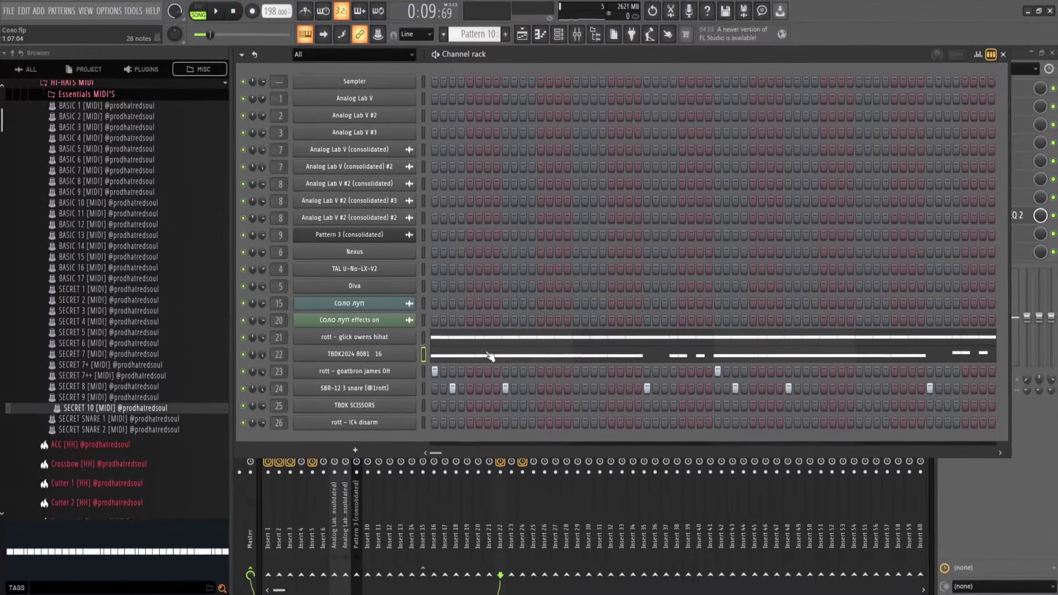
- Bring up the playlist behind the channel rack and inspect the settings of the TBDK SCISSORS and rott - !C4 disarm channels
click(521, 34)
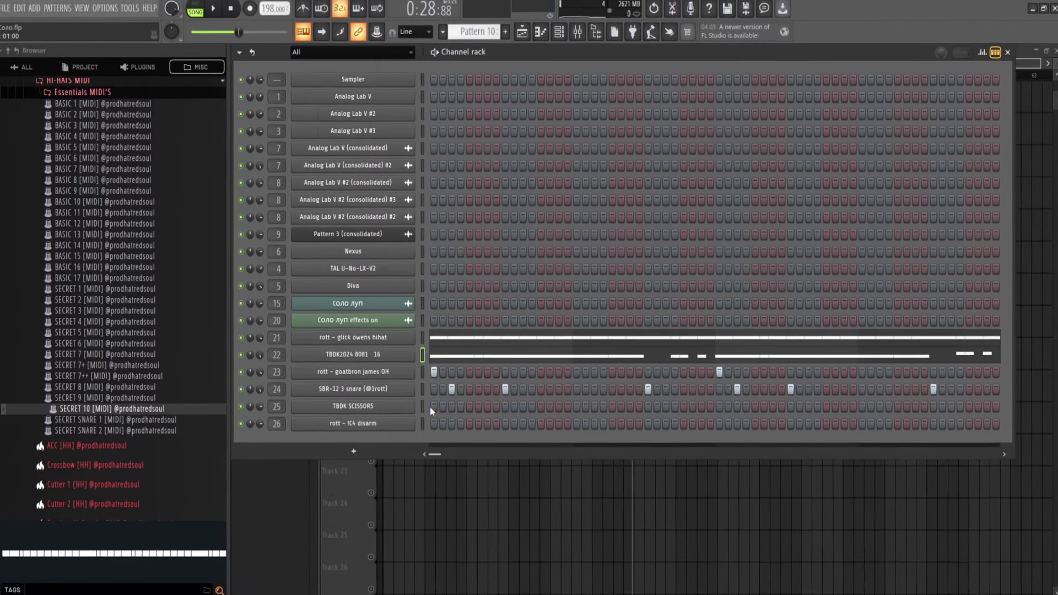
click(393, 411)
key(Escape)
click(389, 431)
click(353, 225)
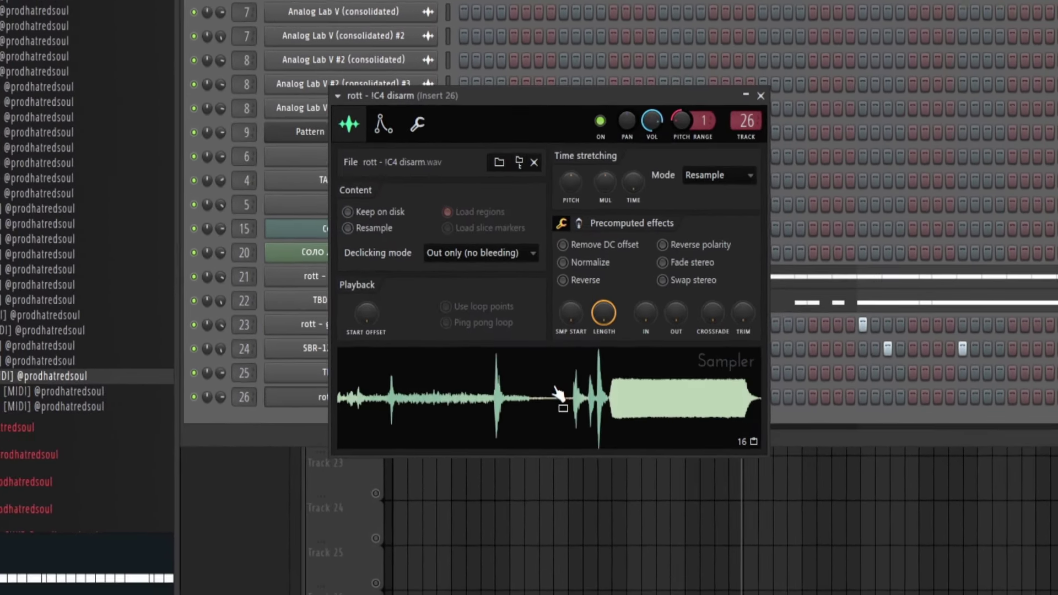
key(Escape)
- Place step 1 hits on the TBDK SCISSORS and rott - !C4 disarm channels, and lower the opened hit's note by over an octave
click(465, 393)
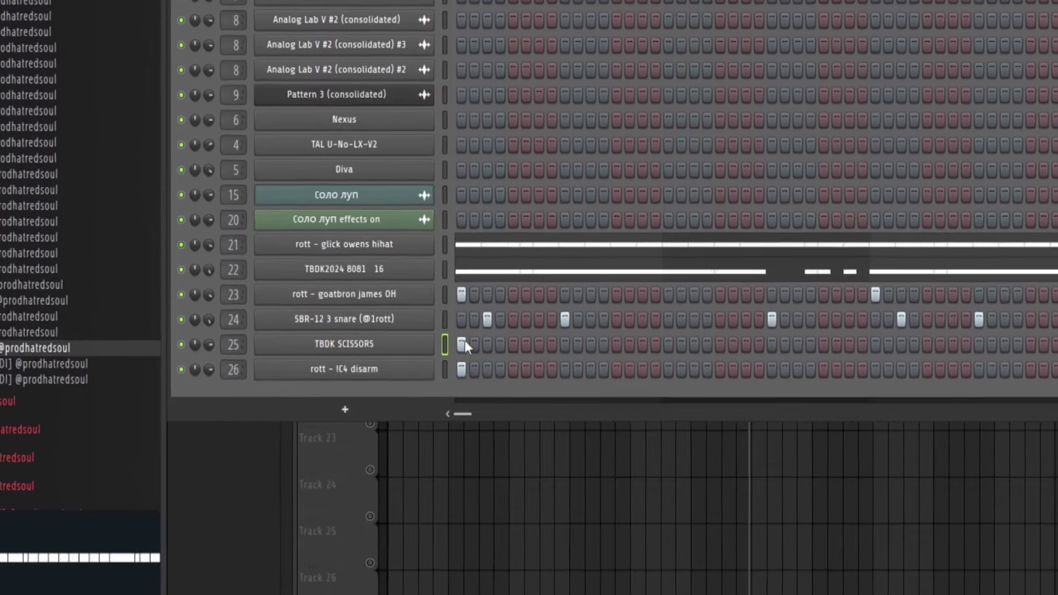
right_click(465, 393)
click(464, 418)
key(F7)
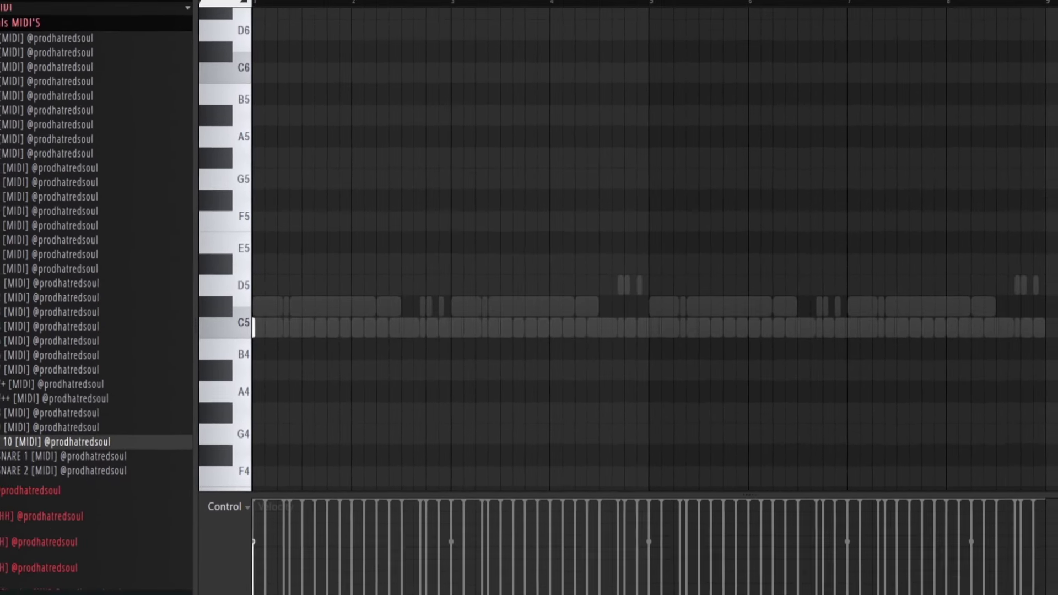
scroll(444, 193, up, 5)
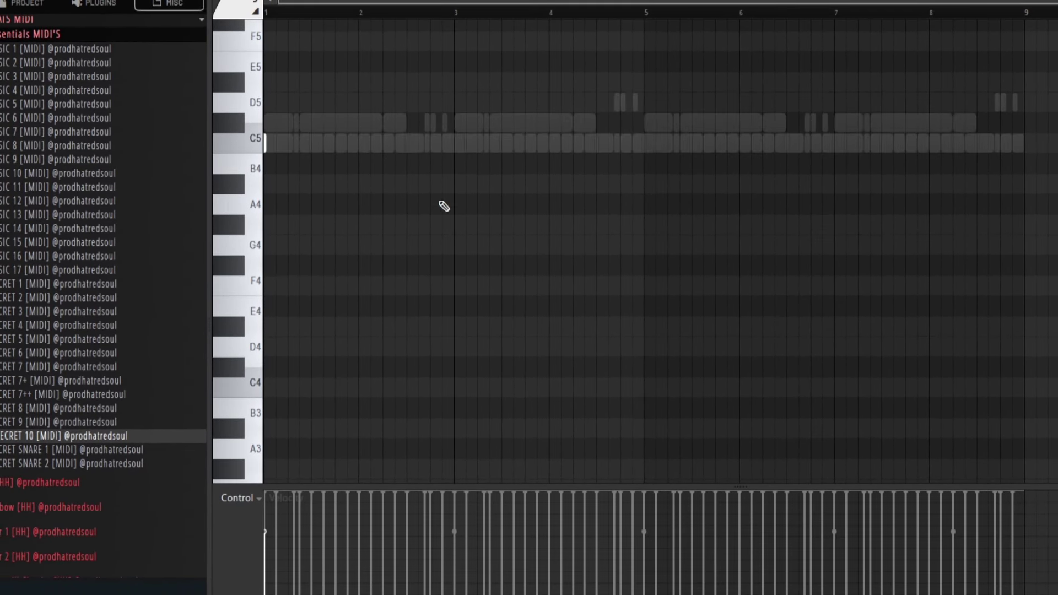
scroll(433, 255, up, 2)
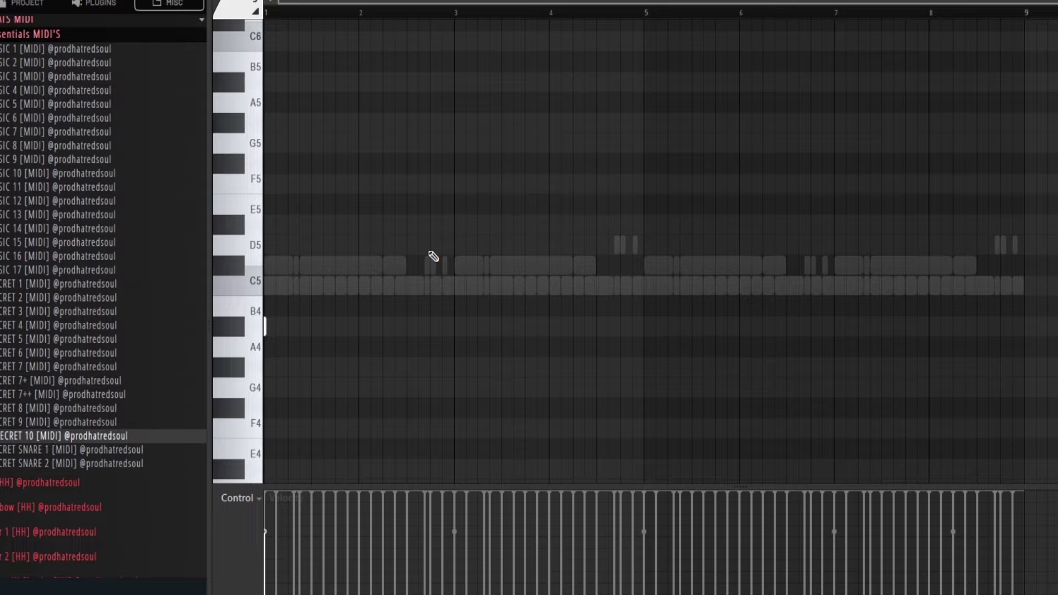
scroll(434, 254, down, 2)
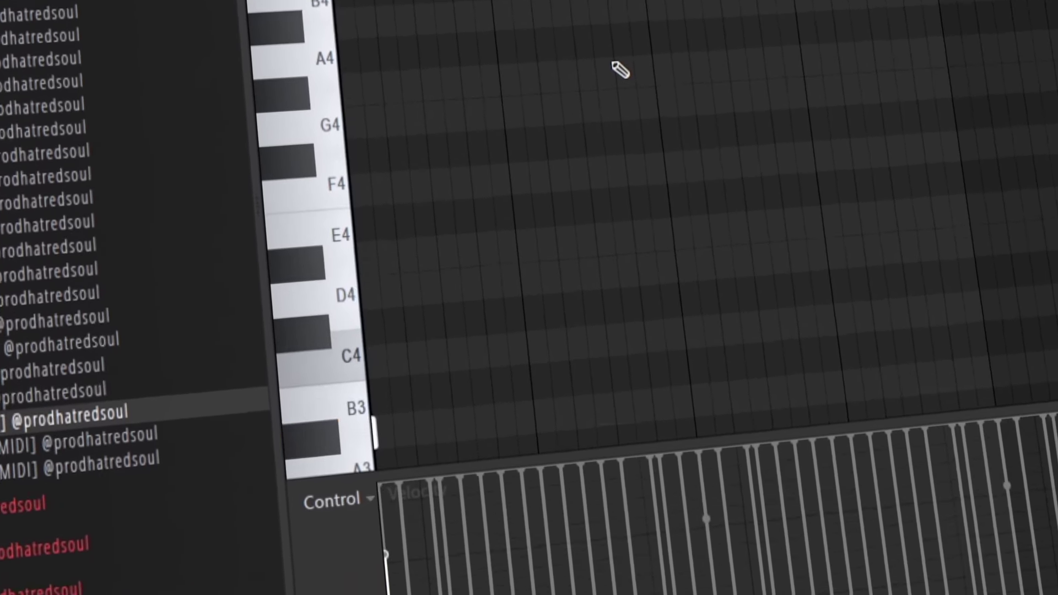
key(space)
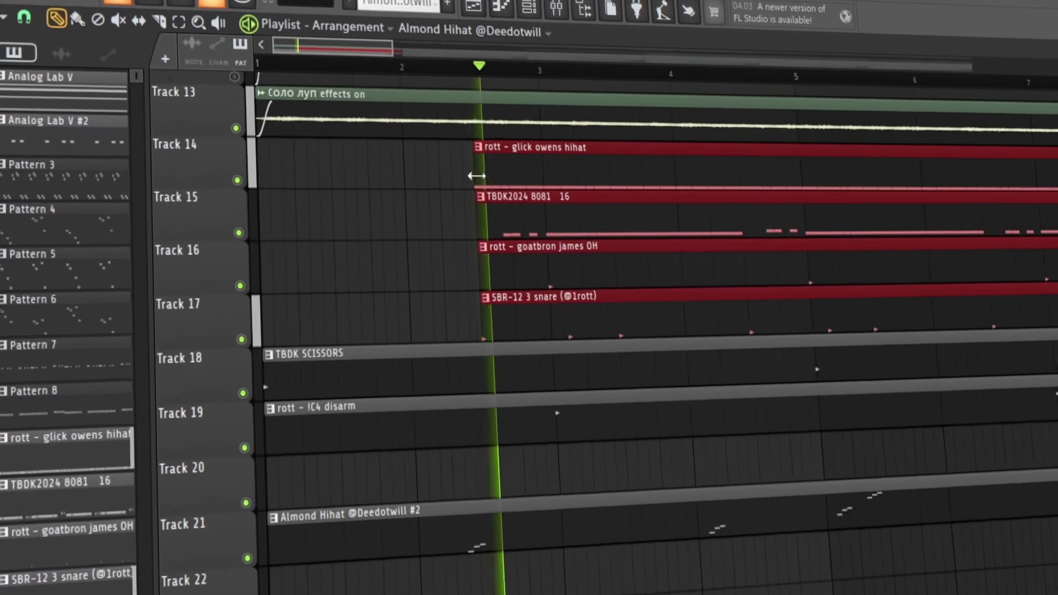
scroll(441, 481, down, 4)
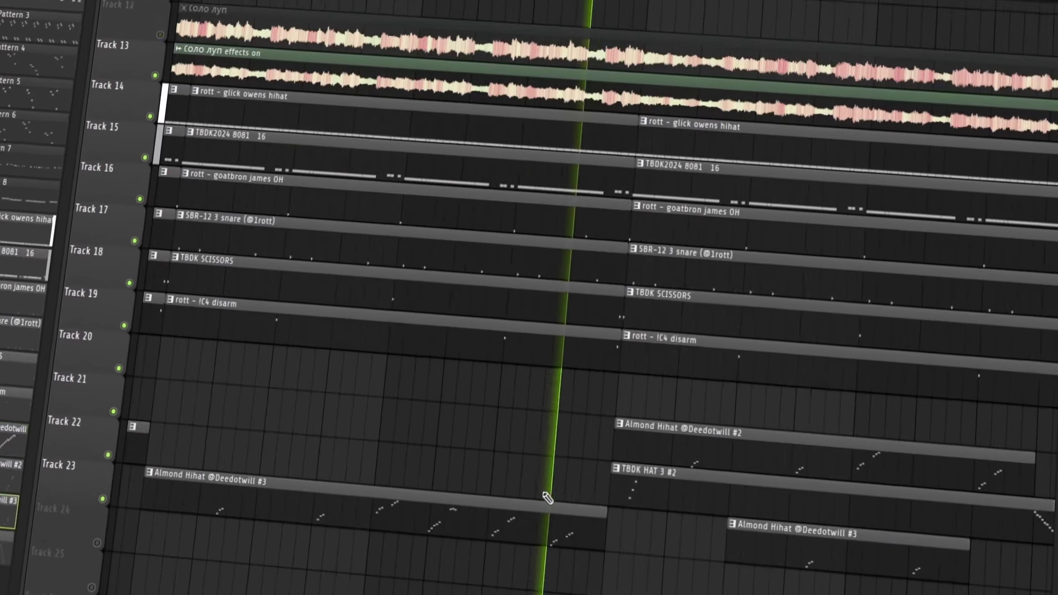
drag(598, 539, 558, 532)
scroll(557, 528, down, 4)
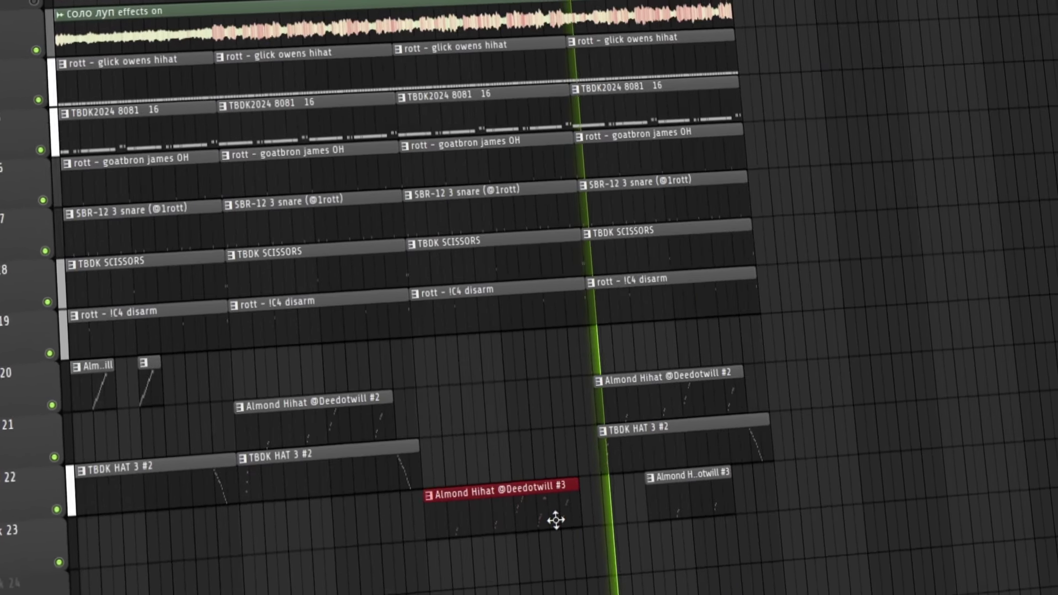
scroll(647, 378, up, 4)
- Open the notes of the TBDK HAT 3 clip on Track 22 and paint an additional rising run of hat notes
ctrl+click(668, 360)
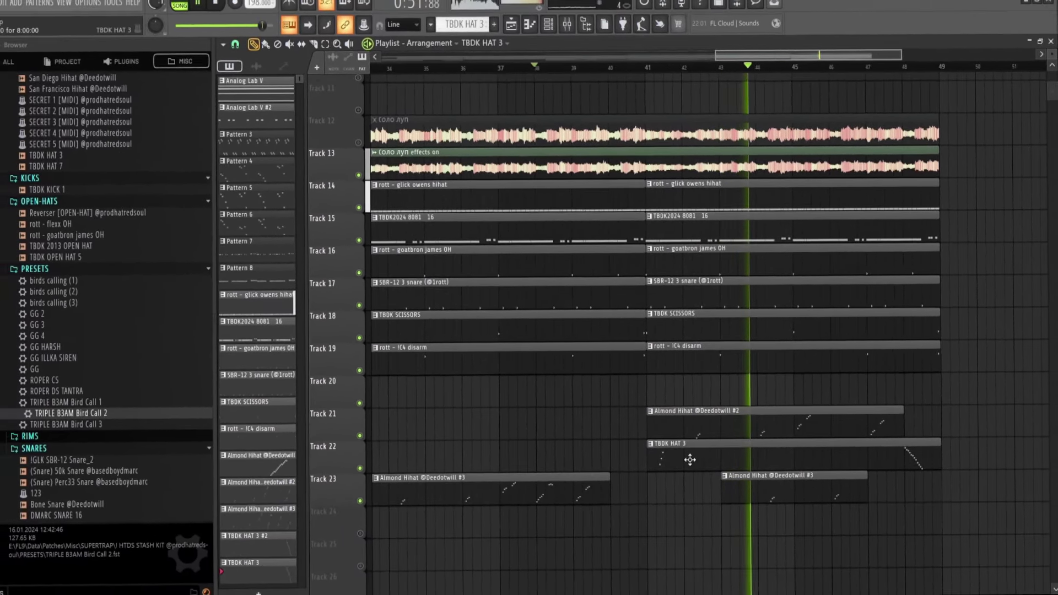
double_click(584, 446)
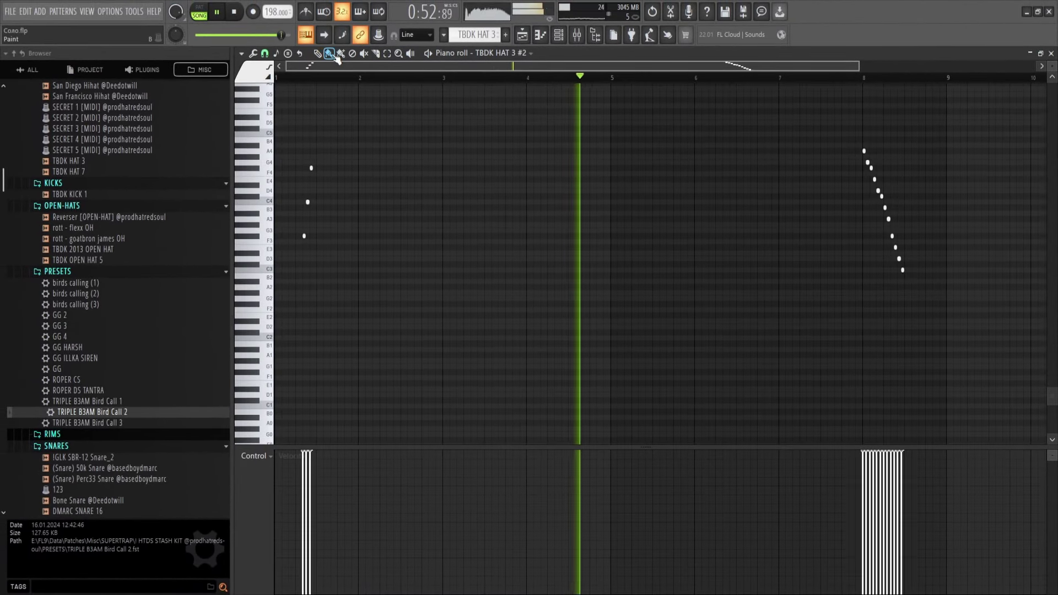
scroll(320, 139, up, 3)
drag(458, 241, 469, 225)
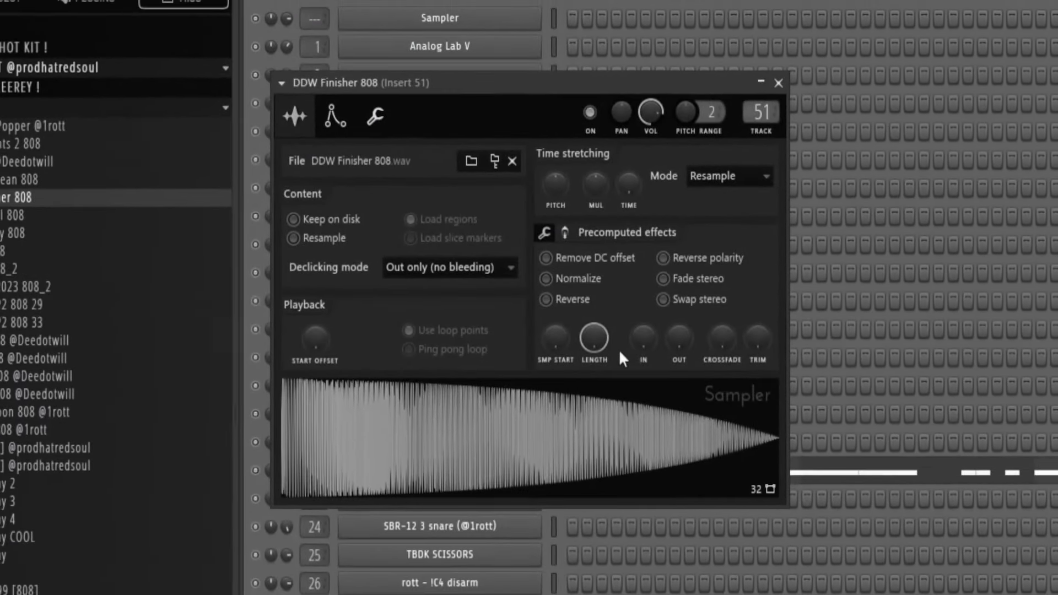
drag(525, 85, 599, 82)
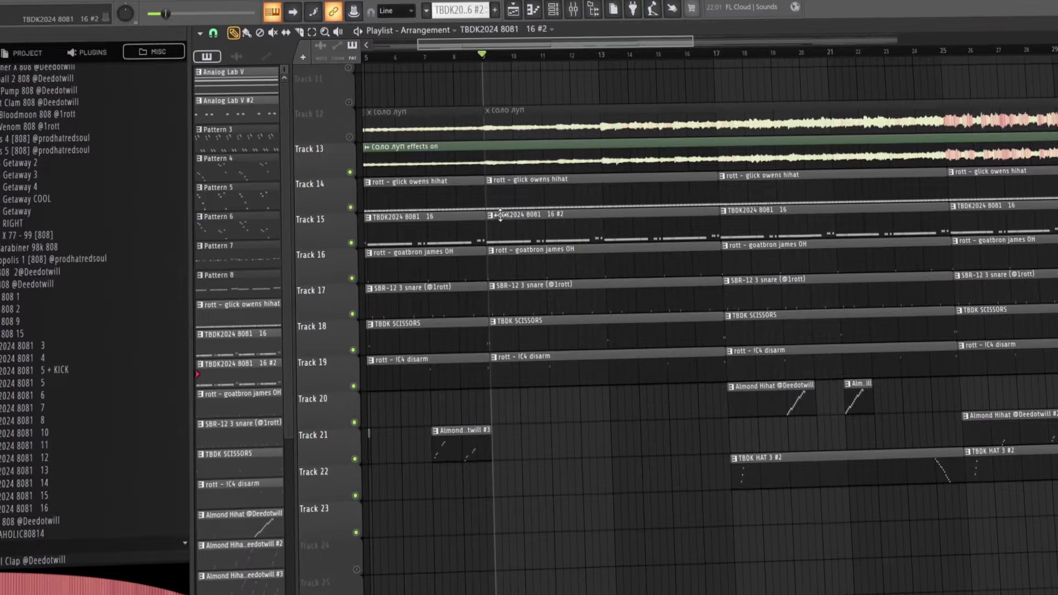
scroll(582, 237, down, 3)
drag(449, 217, 424, 240)
drag(515, 217, 591, 241)
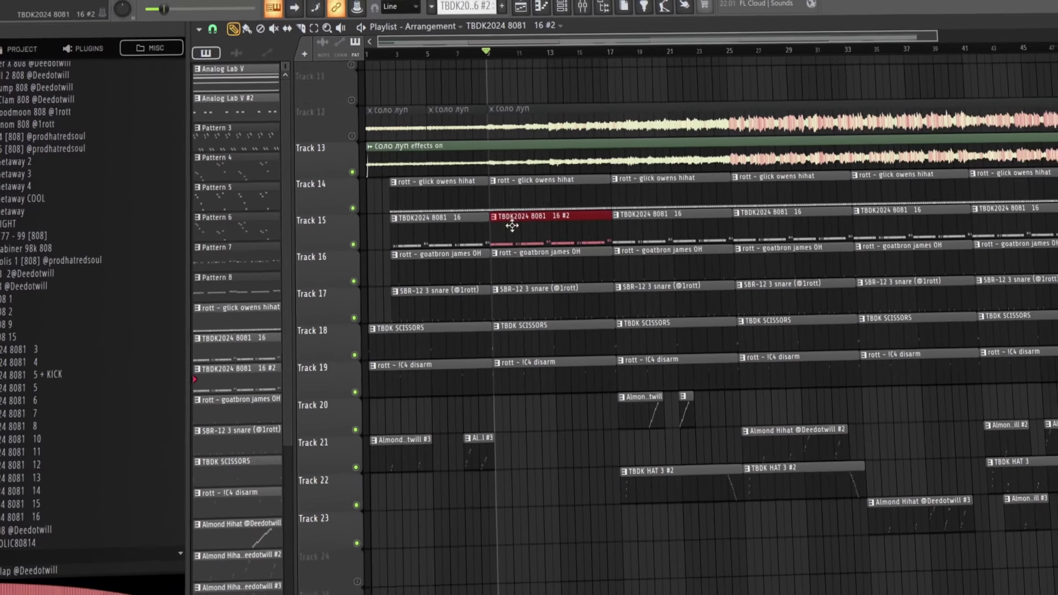
double_click(518, 225)
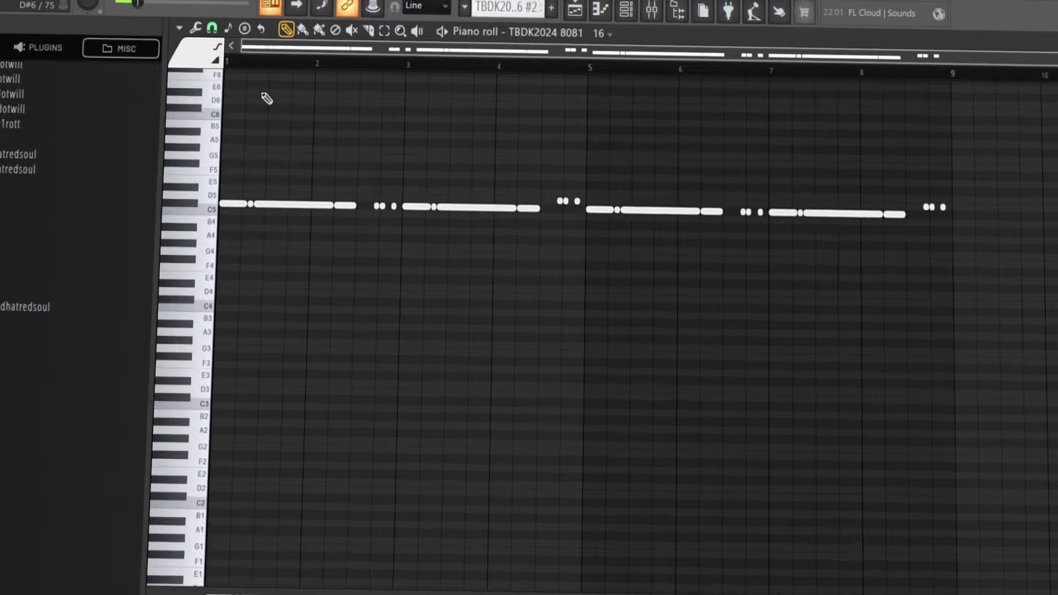
scroll(344, 190, up, 3)
scroll(350, 270, down, 3)
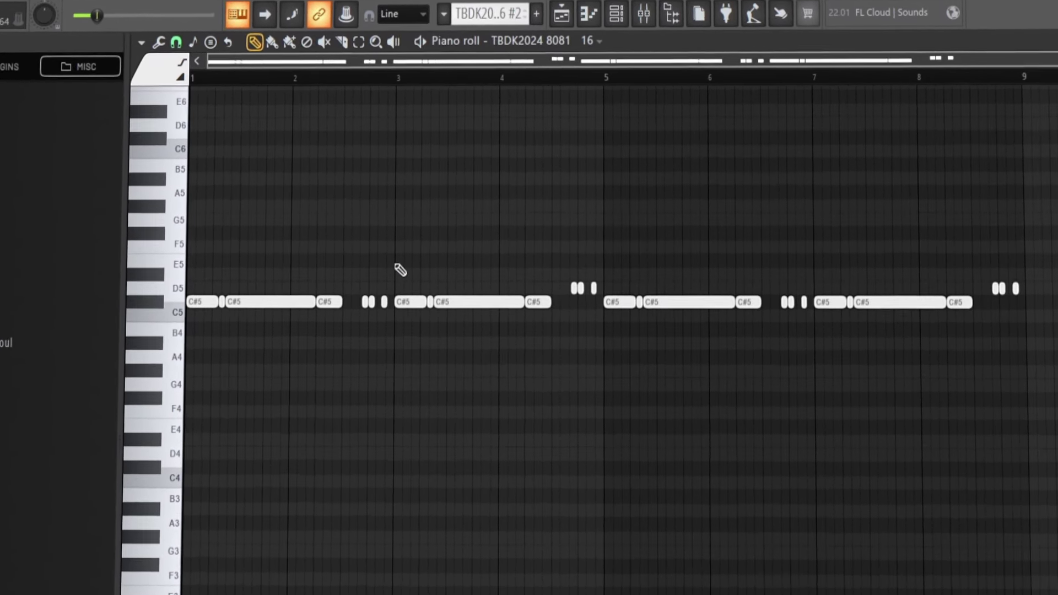
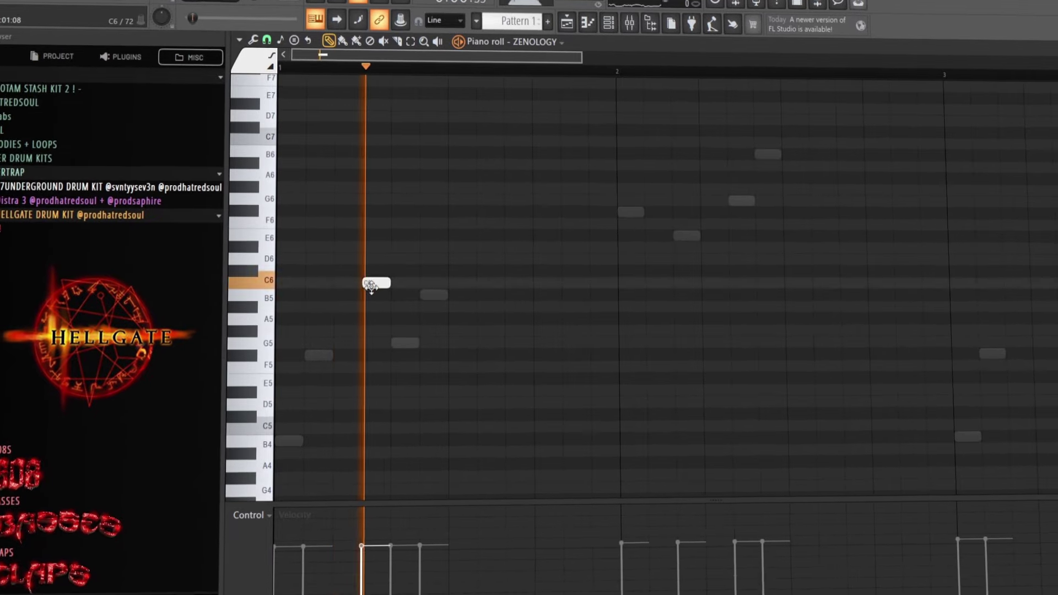
- Place B5 and A#5 notes in bar 1 of the ZENOLOGY piano roll and duplicate the phrase three times
click(396, 315)
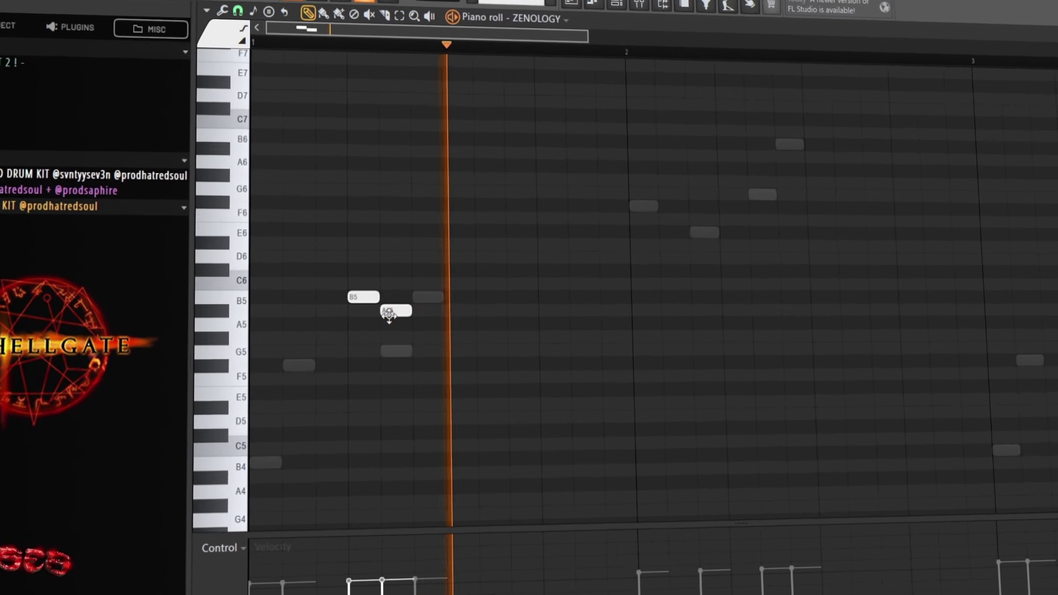
key(ctrl+b)
key(ctrl+b)
key(ctrl+b)
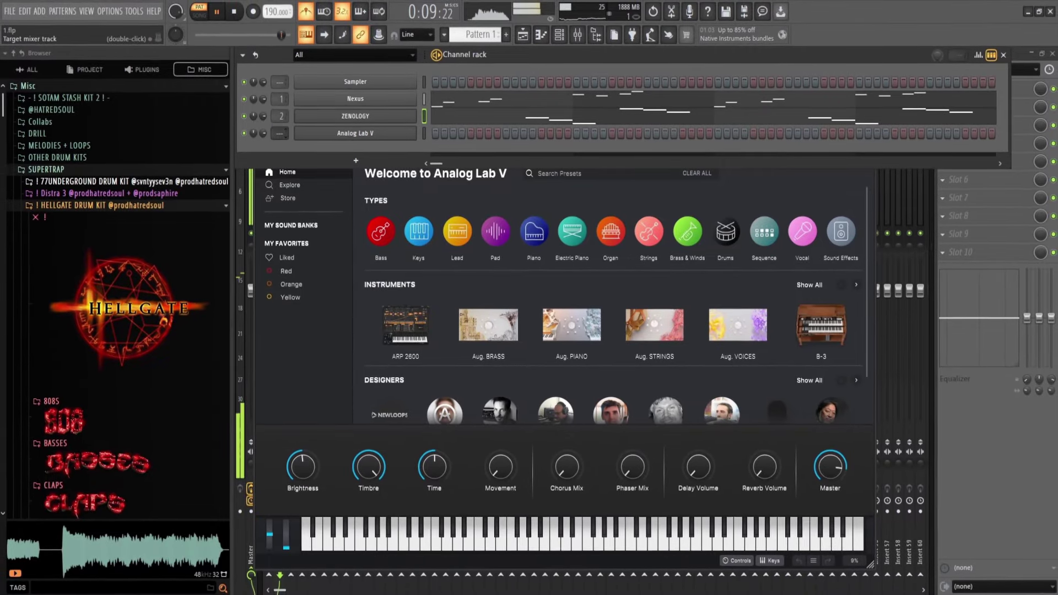
- Choose the Pad type in Analog Lab V and stretch its G5 and F#5 notes to eight bars
click(497, 234)
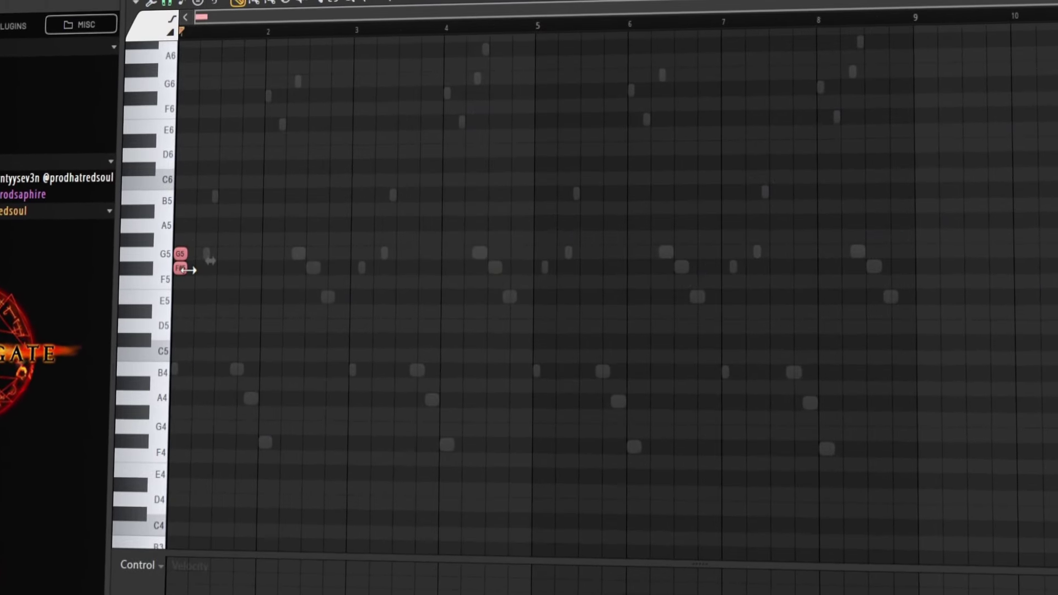
drag(190, 263, 936, 260)
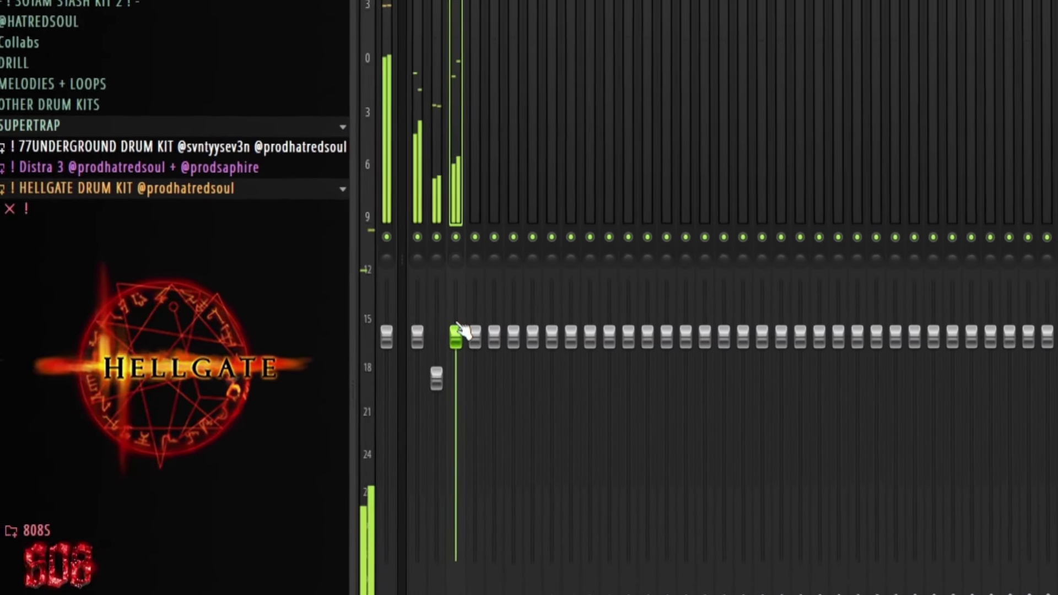
- Lower the Insert 3 volume slightly and adjust the end of the held G5 and F#5 notes
drag(456, 338, 503, 358)
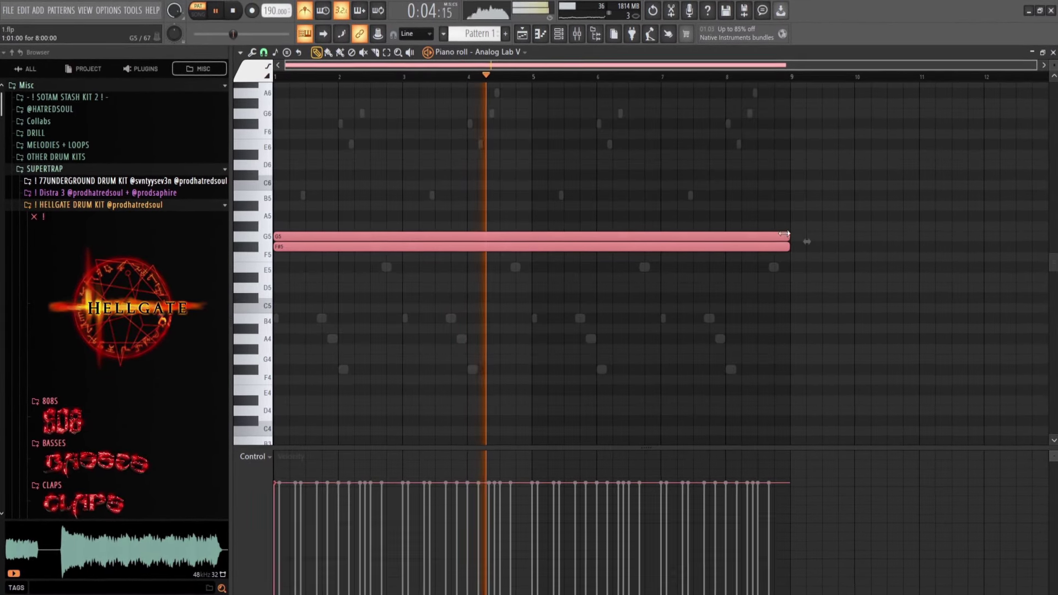
drag(783, 234, 553, 240)
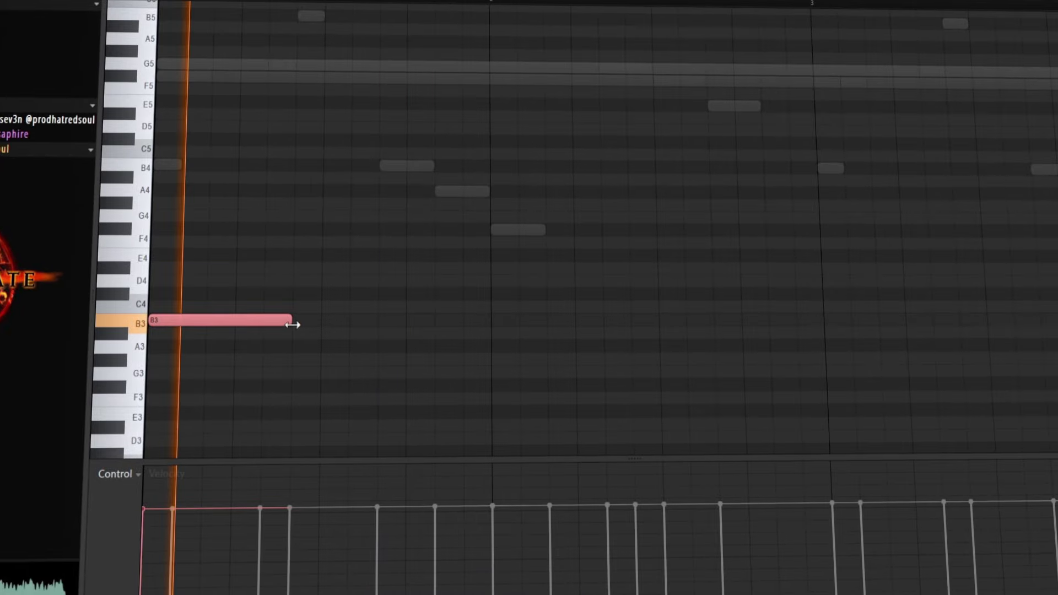
- Add another B3 note after the first, then raise band 3 and open band 1's options in Insert 4's Fruity parametric EQ 2
click(385, 321)
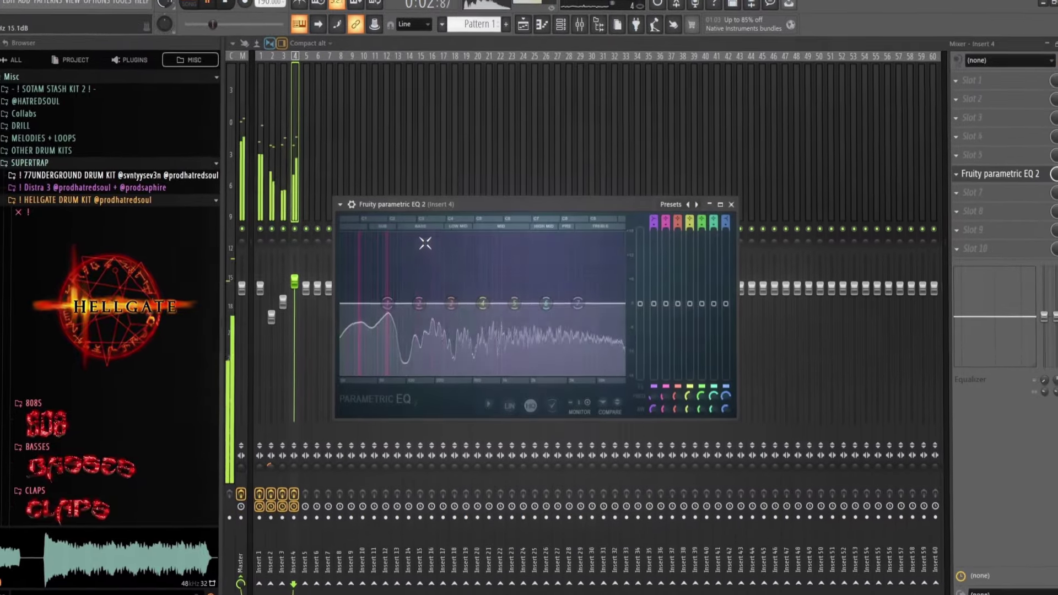
drag(451, 304, 458, 253)
right_click(388, 304)
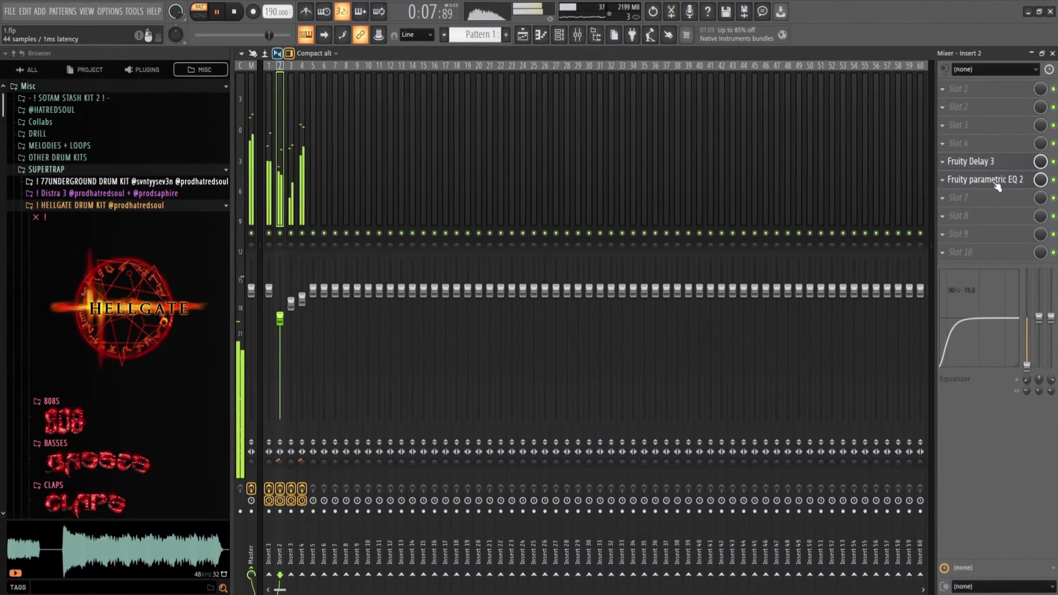
- Open the Fruity parametric EQ 2 on Insert 2 and adjust its band 1 high pass
click(1025, 180)
drag(423, 237, 395, 264)
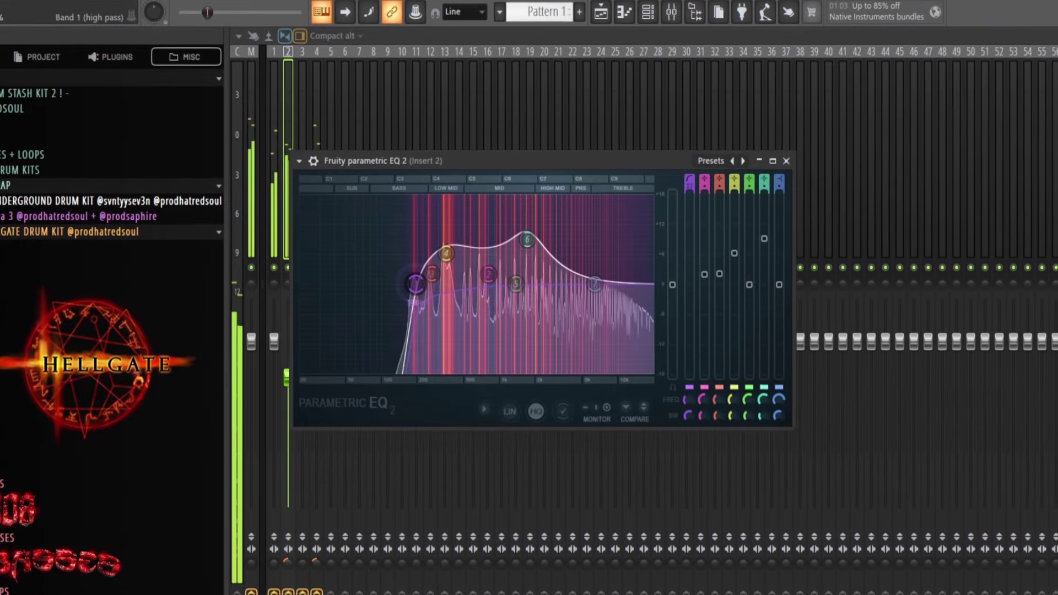
- Shift band 6 slightly higher in frequency and raise the band 7 high shelf in Insert 2's Fruity parametric EQ 2
drag(527, 239, 541, 235)
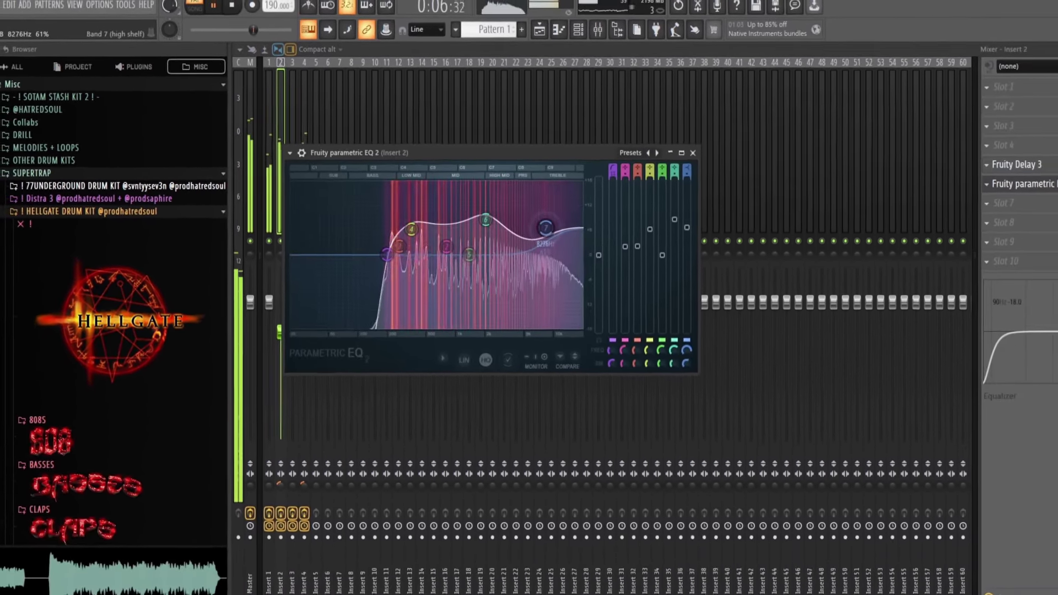
drag(604, 287, 611, 270)
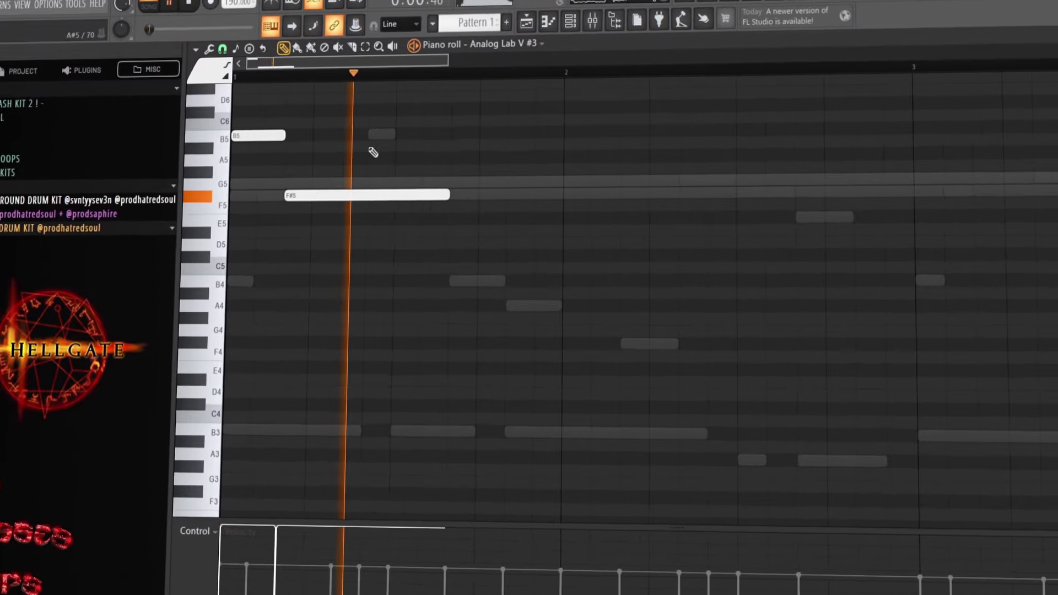
- Step through the lead presets in Analog Lab V #3 to Ominous Chains and raise the Insert 5 volume
key(space)
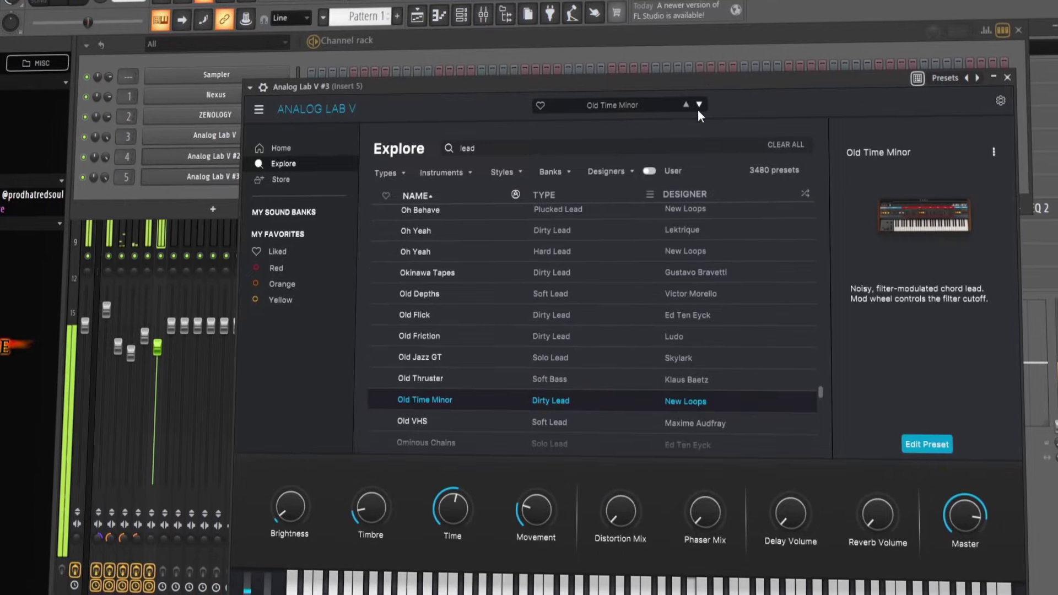
click(696, 103)
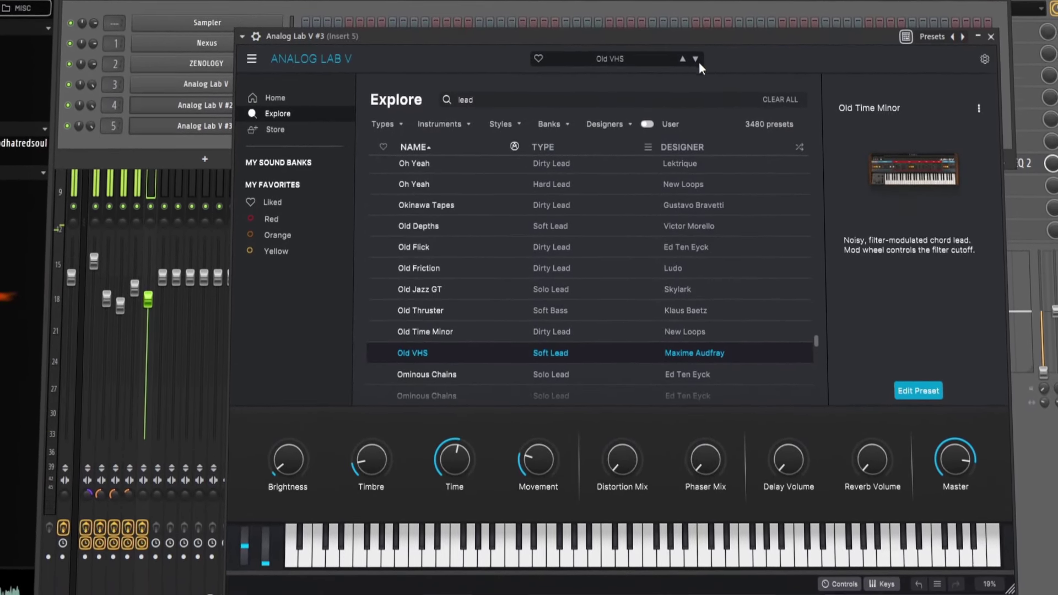
click(697, 73)
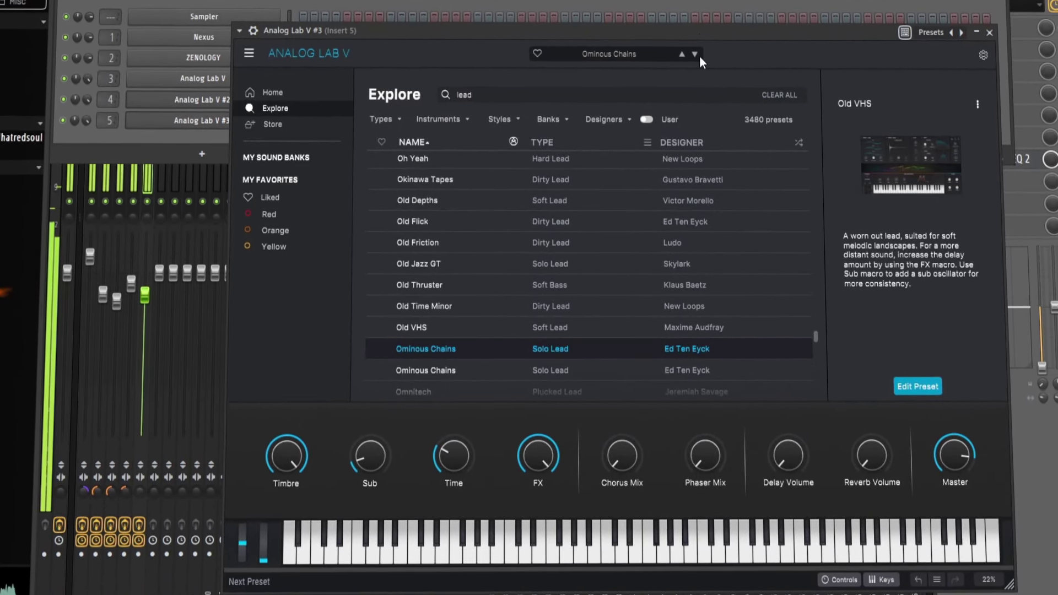
click(695, 55)
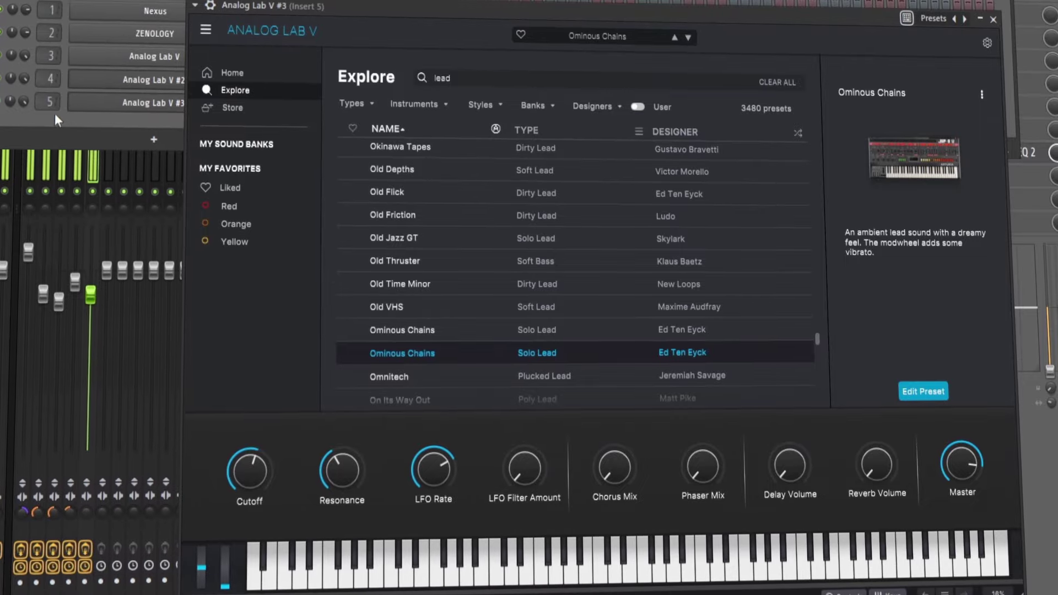
drag(91, 296, 92, 250)
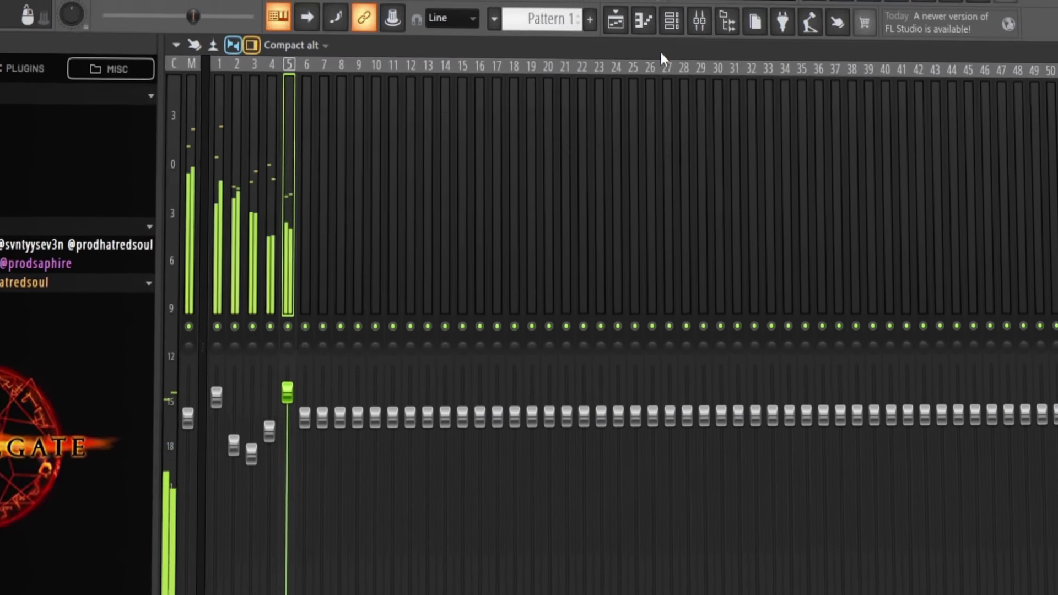
- Open the Analog Lab V #3 melody in the piano roll and place an A4 note near the start of bar 2
click(673, 22)
click(578, 237)
scroll(353, 405, down, 10)
scroll(265, 427, up, 3)
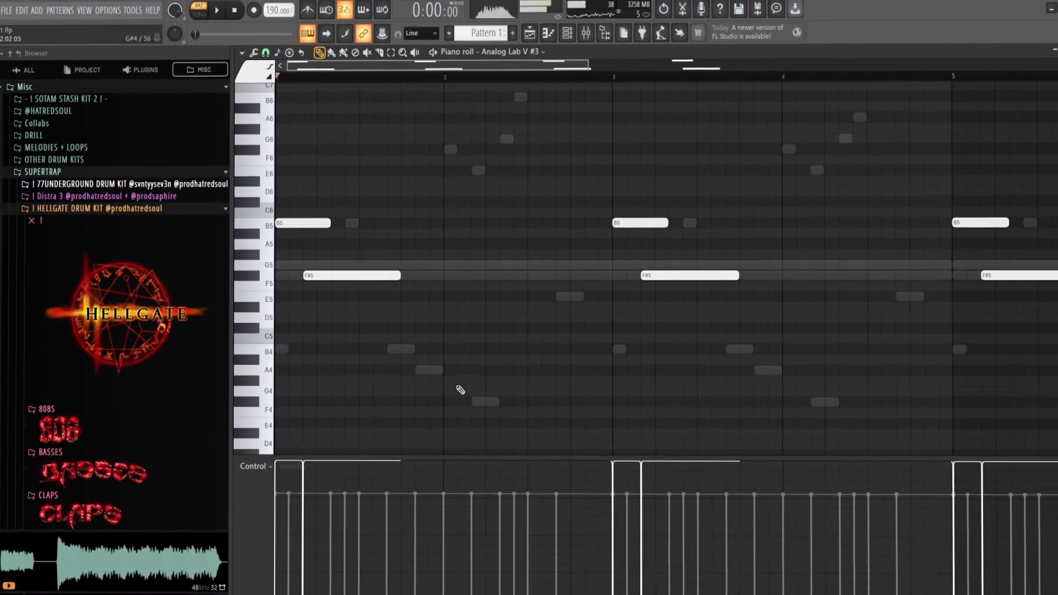
click(442, 365)
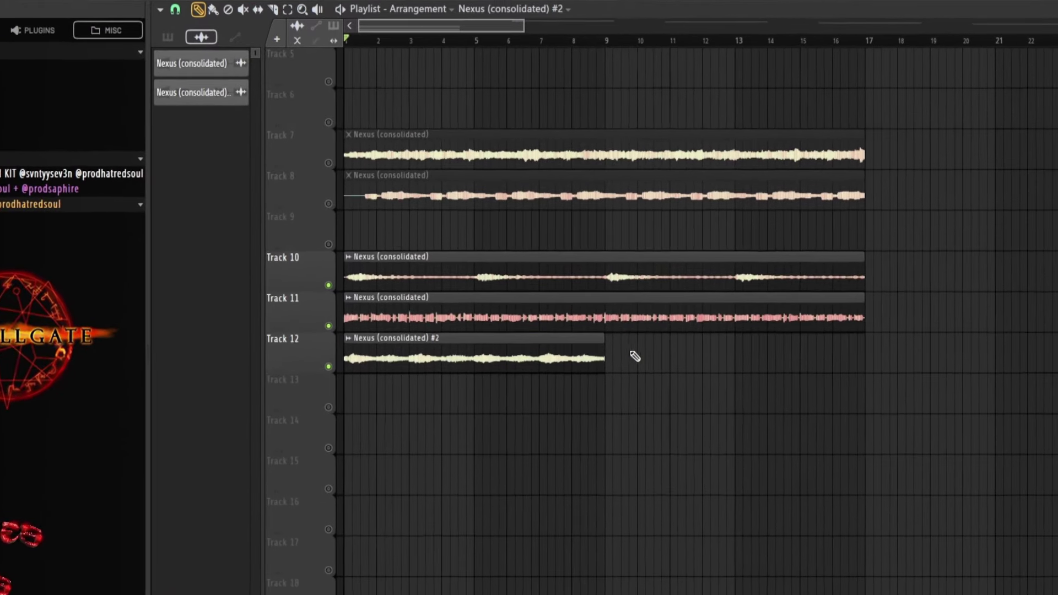
- Stretch the Nexus (consolidated) #2 clip on Track 12 to bar 17 and toggle the mutes of Tracks 11 and 10
drag(590, 335, 806, 350)
drag(895, 401, 886, 399)
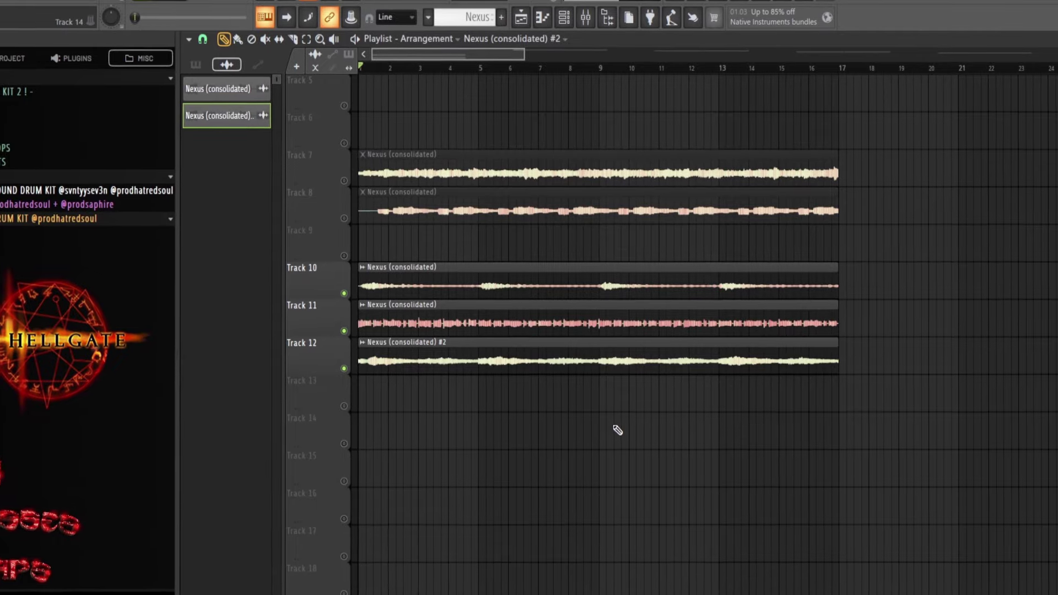
key(space)
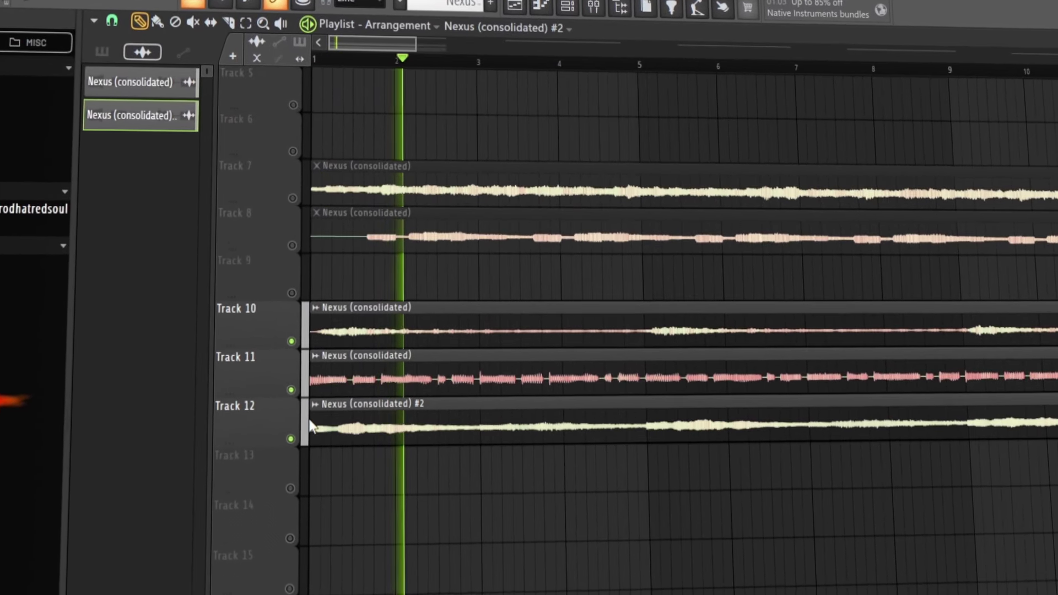
scroll(311, 425, down, 3)
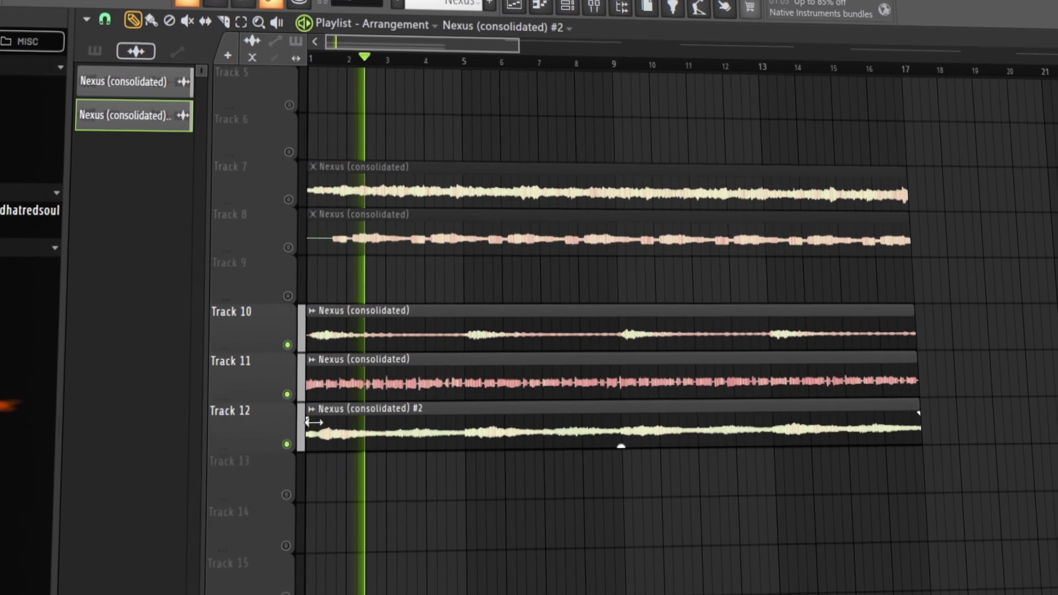
click(287, 395)
click(286, 346)
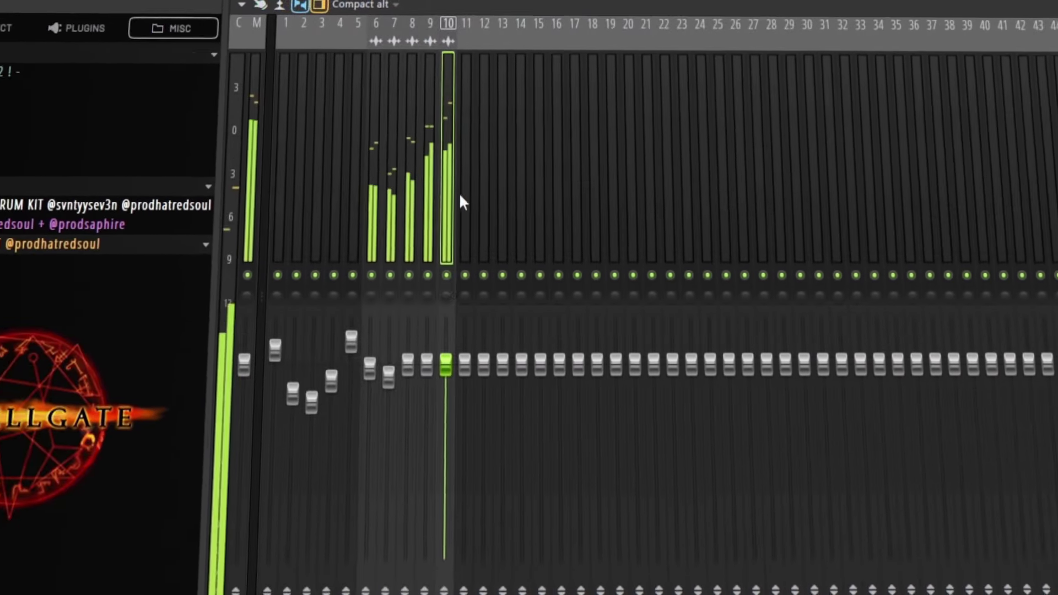
- Load the soothe2 plugin on mixer Insert 20
key(space)
drag(452, 195, 487, 221)
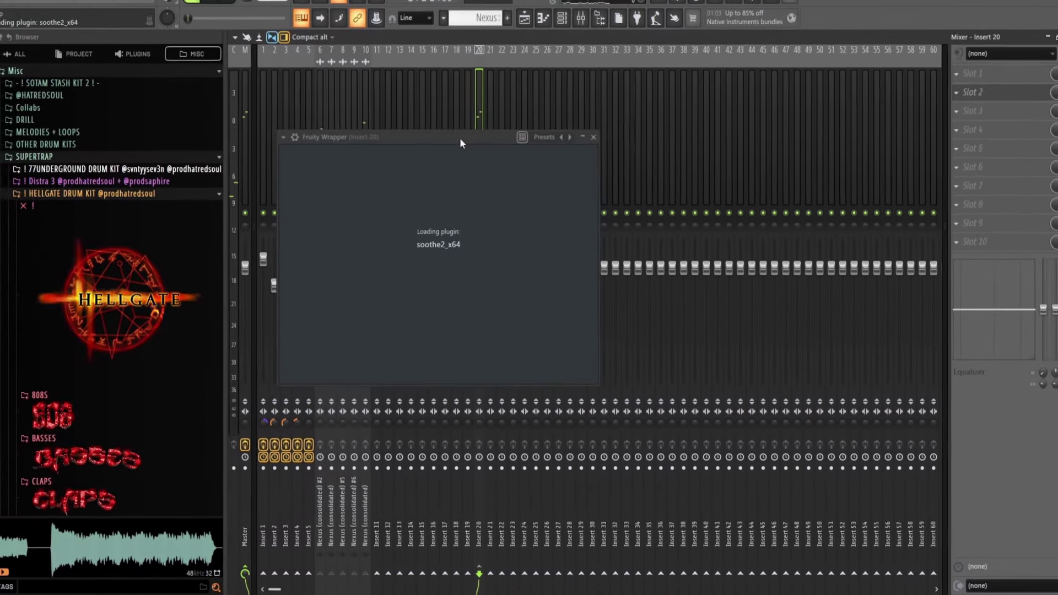
drag(460, 138, 495, 115)
scroll(580, 241, down, 3)
drag(580, 241, 491, 259)
- Duplicate the playlist clips to bar 33 and make Tracks 8, 11 and 12 start at bar 9
scroll(378, 256, up, 5)
scroll(296, 281, down, 2)
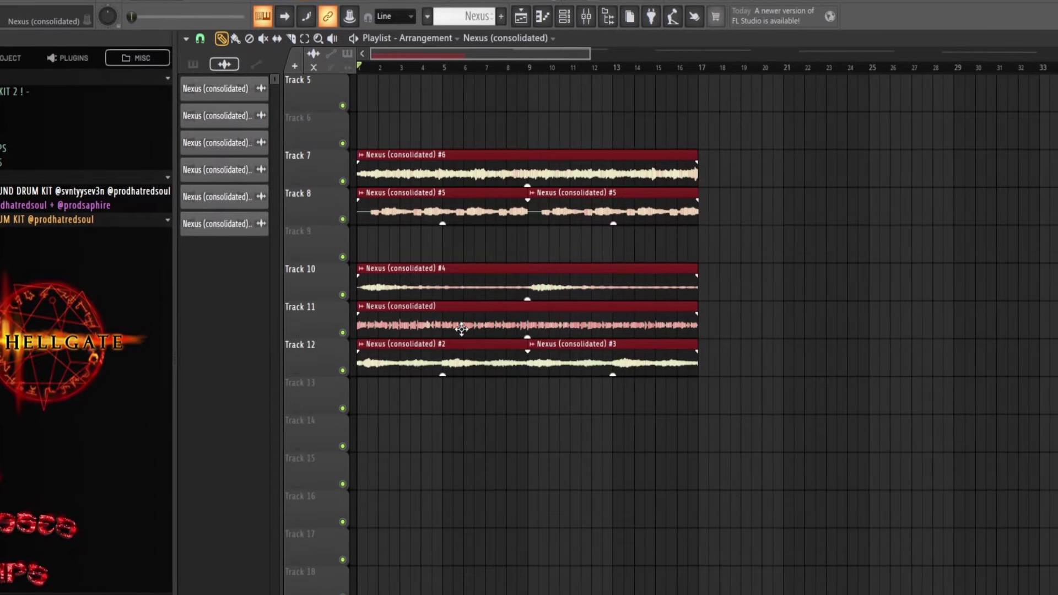
drag(352, 333, 523, 333)
scroll(294, 402, down, 1)
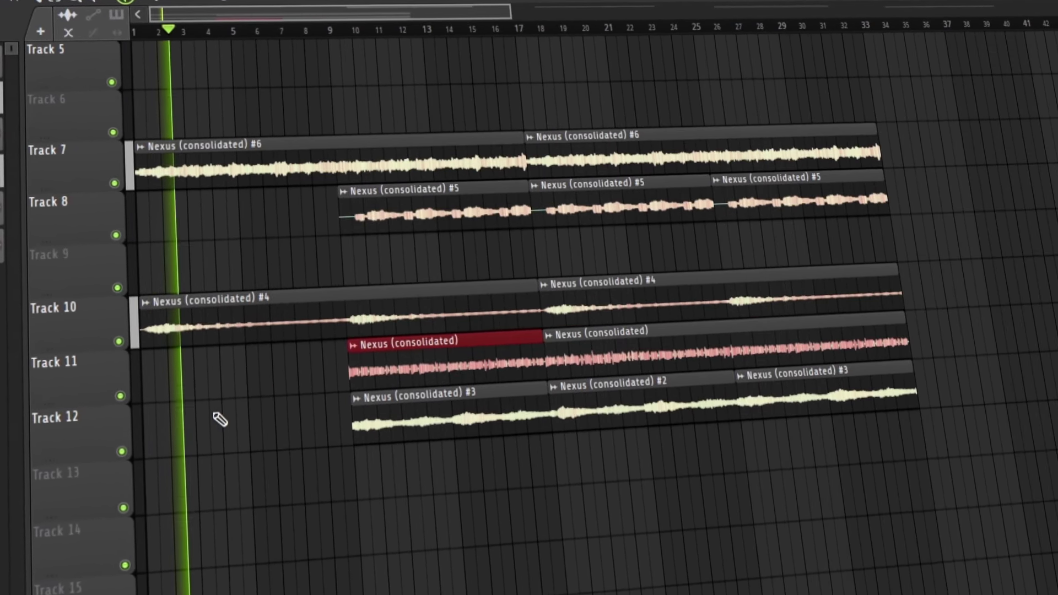
- Lay out Track 10 as repeated four-bar Nexus (consolidated) #4 clips
scroll(215, 413, up, 4)
scroll(325, 429, down, 2)
double_click(275, 322)
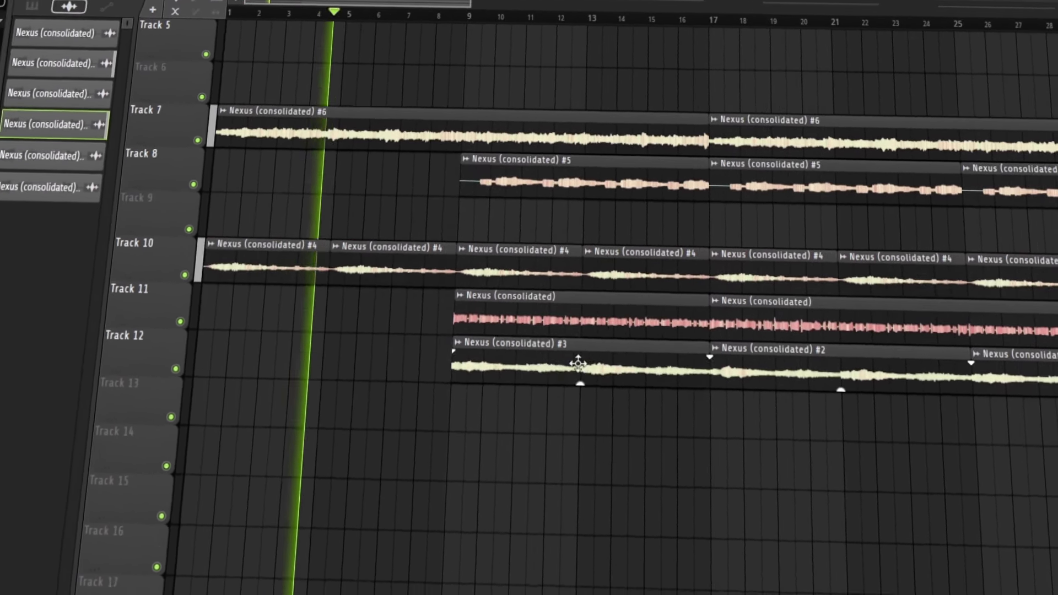
- Extend the arrangement past bar 33 and fill bars 29 to 33 of Track 12 with a Nexus (consolidated) #2 clip
drag(901, 482, 572, 88)
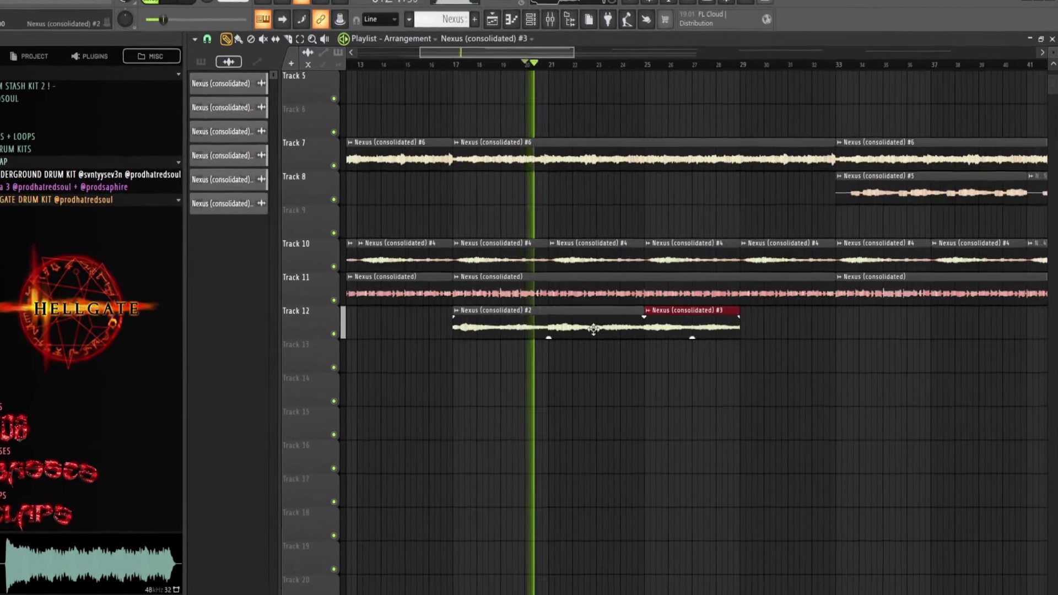
click(593, 329)
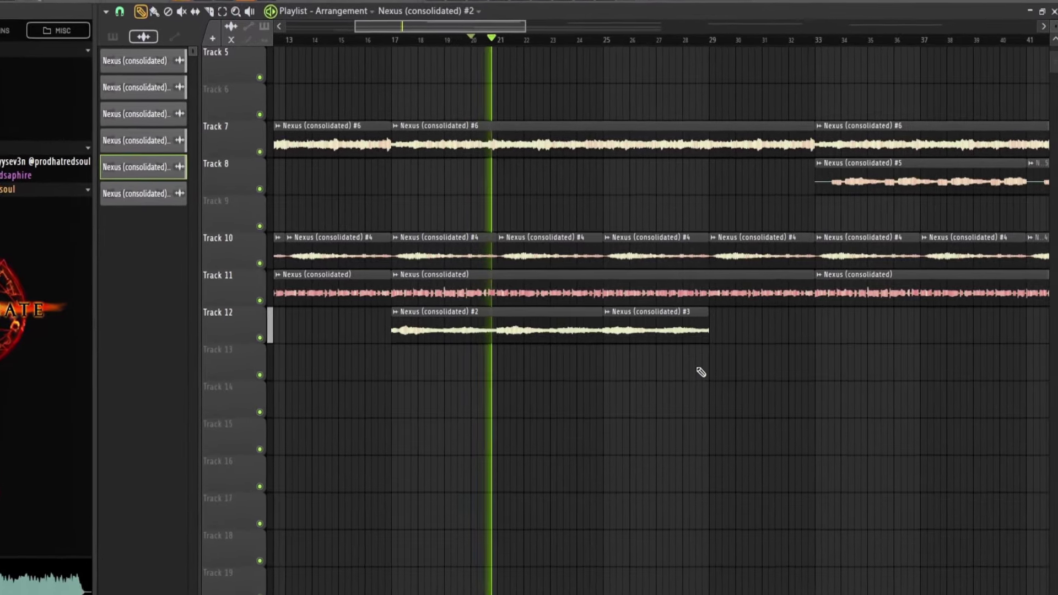
drag(700, 368, 704, 329)
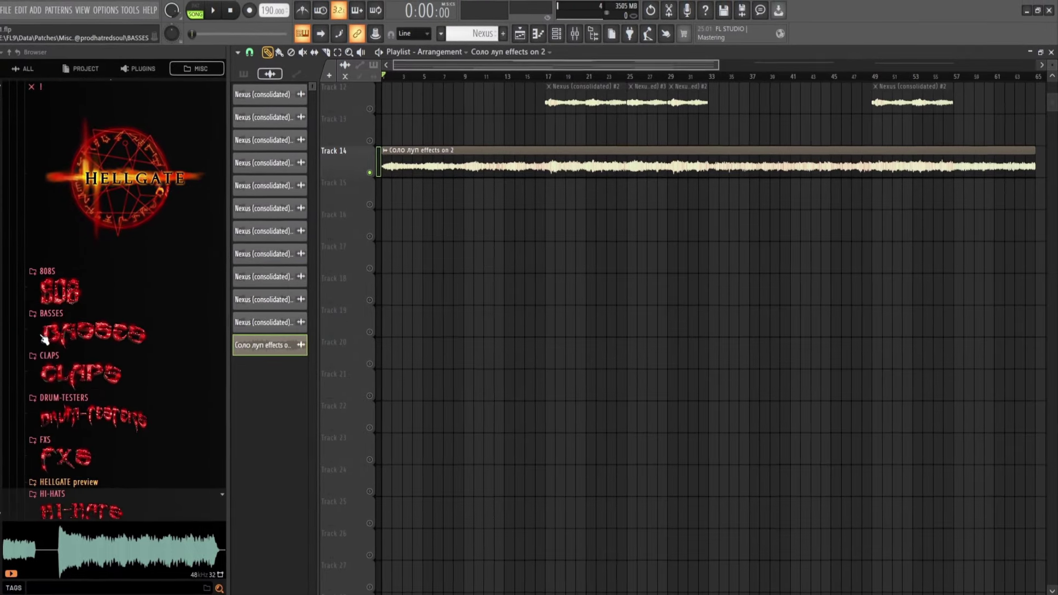
- Add a hi-hat channel with a MIDI pattern on Insert 50 and set its sample to High Standards [HH]
scroll(396, 358, up, 3)
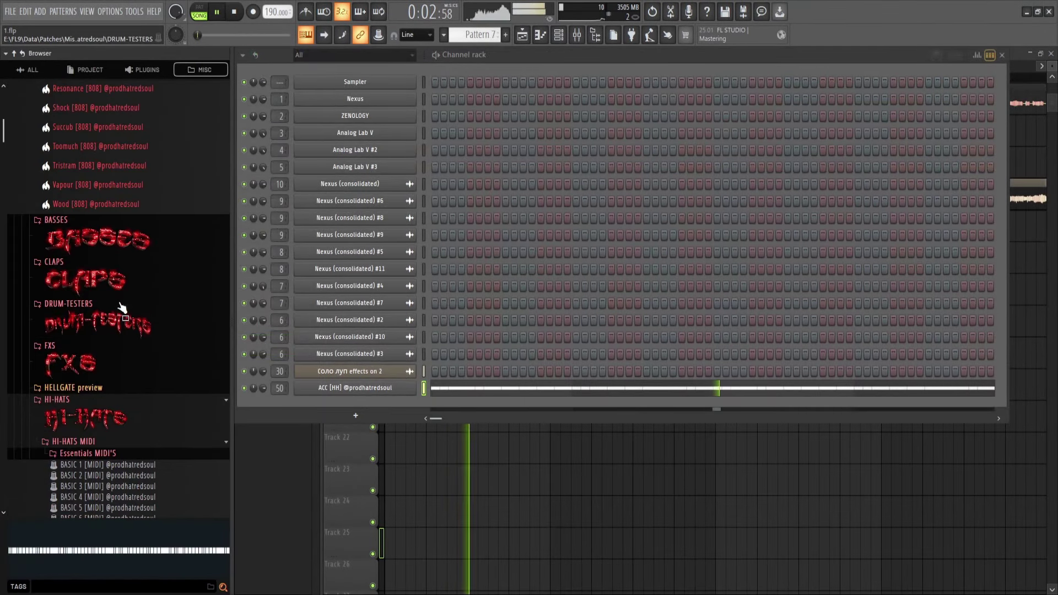
scroll(122, 307, down, 10)
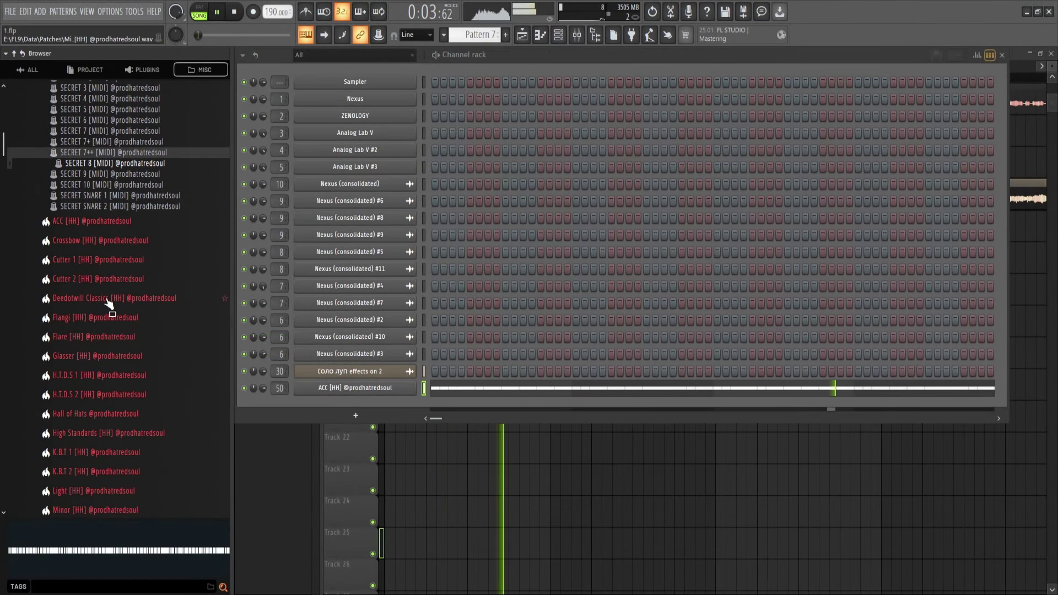
scroll(96, 335, down, 3)
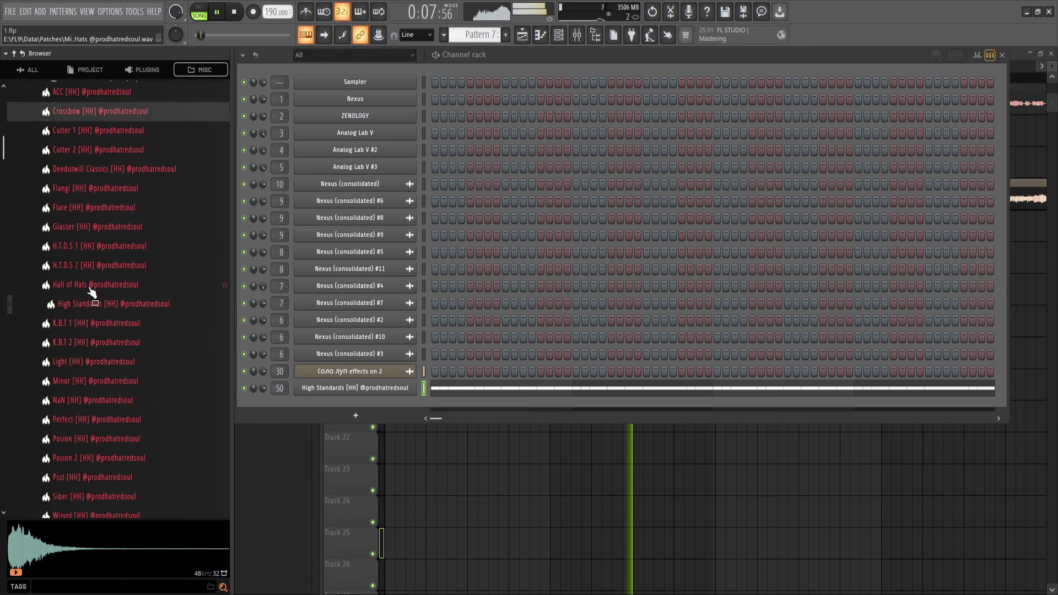
- Increase the fade-out of the High Standards [HH] sample and lower its channel volume
click(388, 389)
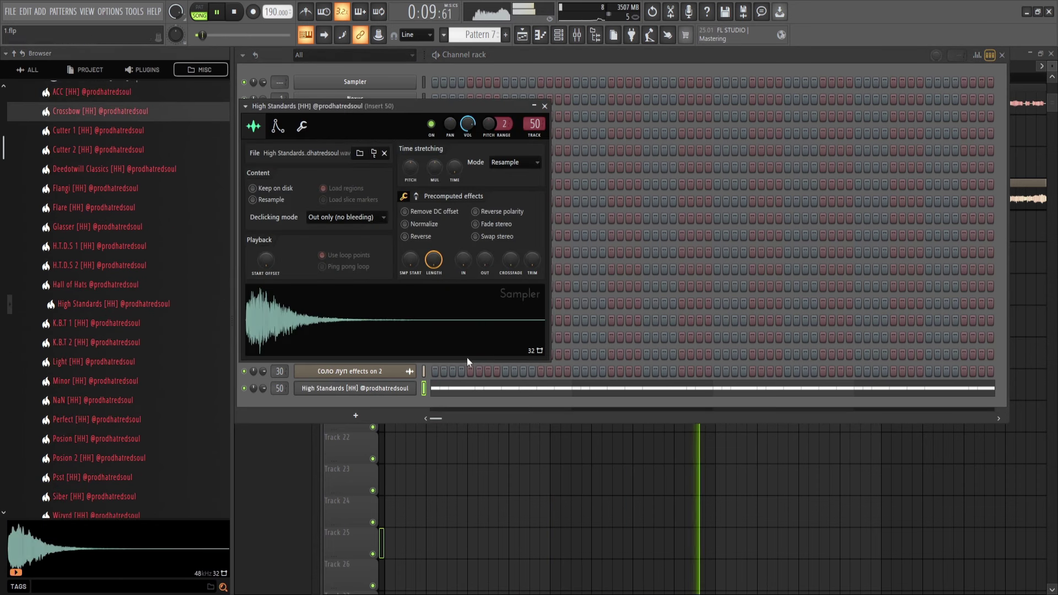
drag(483, 264, 483, 237)
key(space)
key(space)
drag(468, 124, 467, 135)
key(Escape)
- Try the Posion [HH] and Perfect [HH] samples on the hi-hat channel
scroll(171, 257, down, 3)
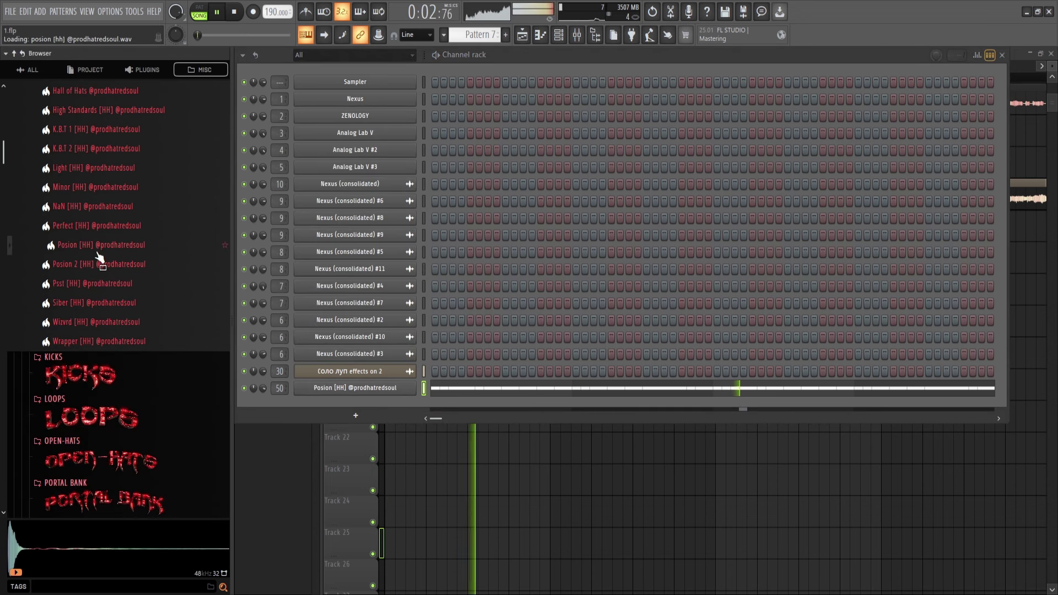
click(370, 391)
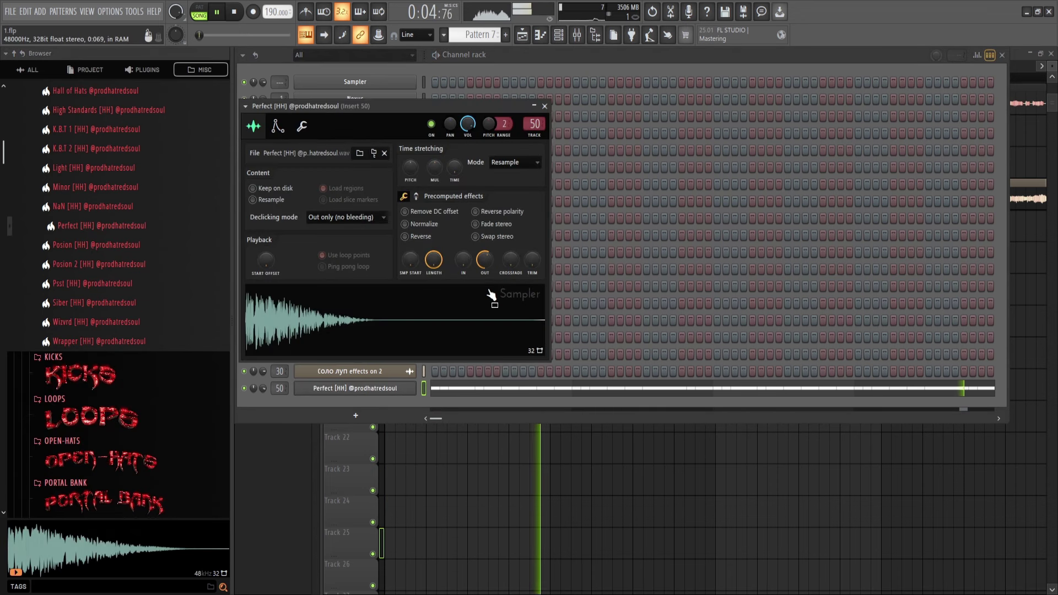
key(Escape)
scroll(149, 291, up, 3)
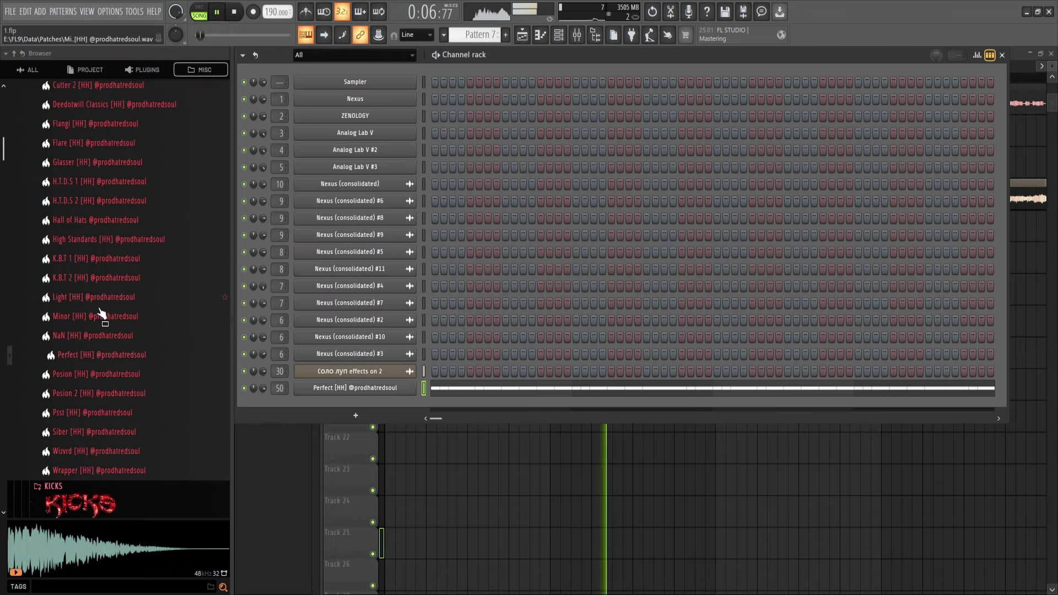
- Restore High Standards [HH] on the hi-hat channel and add Sizzle [SNARE] and Camo [OPEN-HAT] hits
click(319, 386)
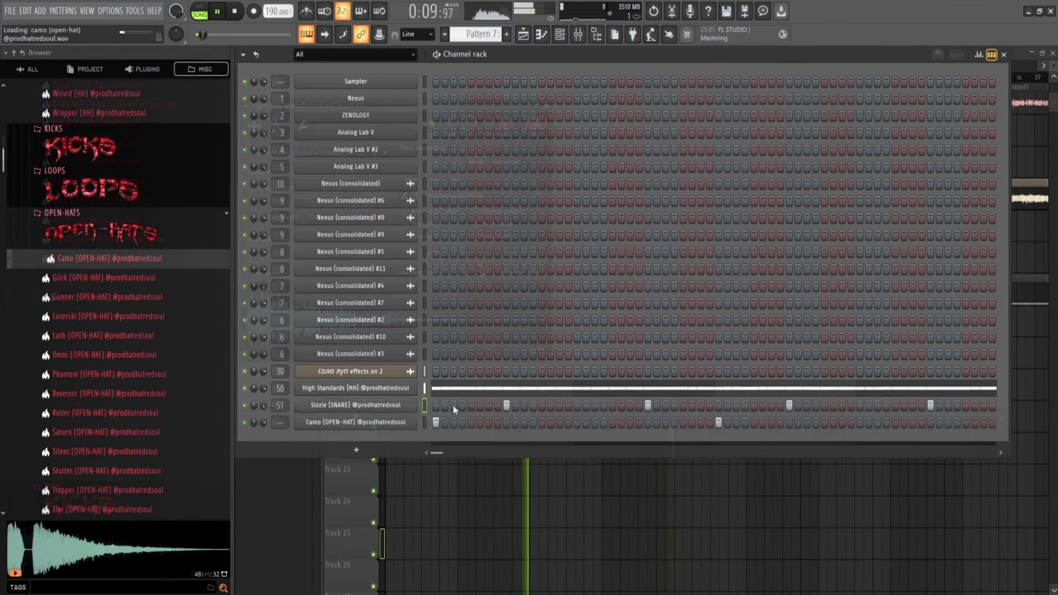
- Open the Nekropolis 2 [808] channel in the piano roll and transpose its first note down an octave to C5
key(F7)
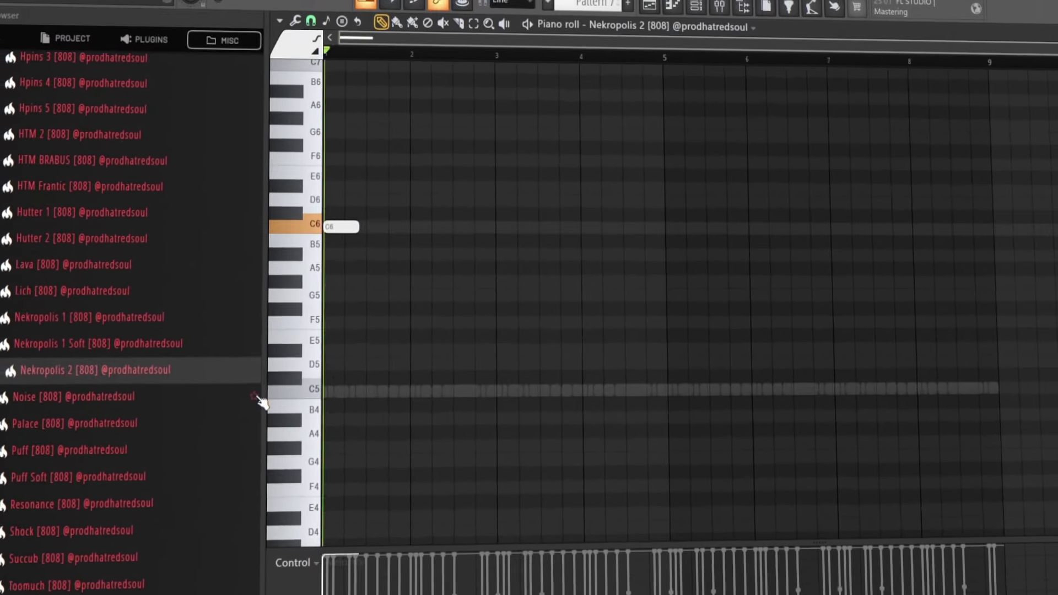
key(space)
key(space)
key(ctrl+Down)
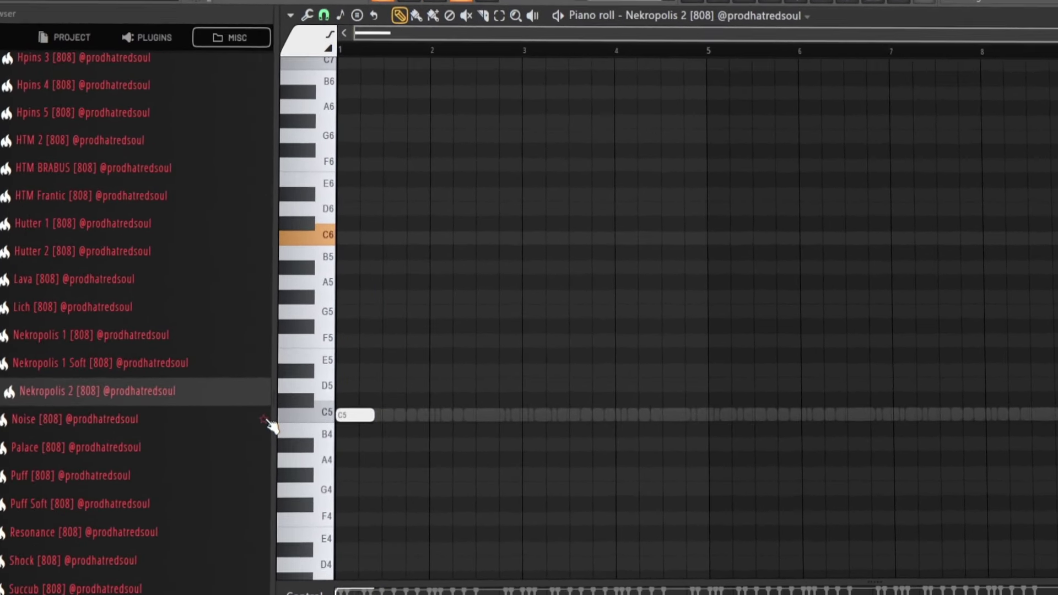
key(space)
- Add further C5 notes to the Nekropolis 2 [808] line in bar 1
scroll(382, 418, down, 2)
scroll(397, 407, up, 4)
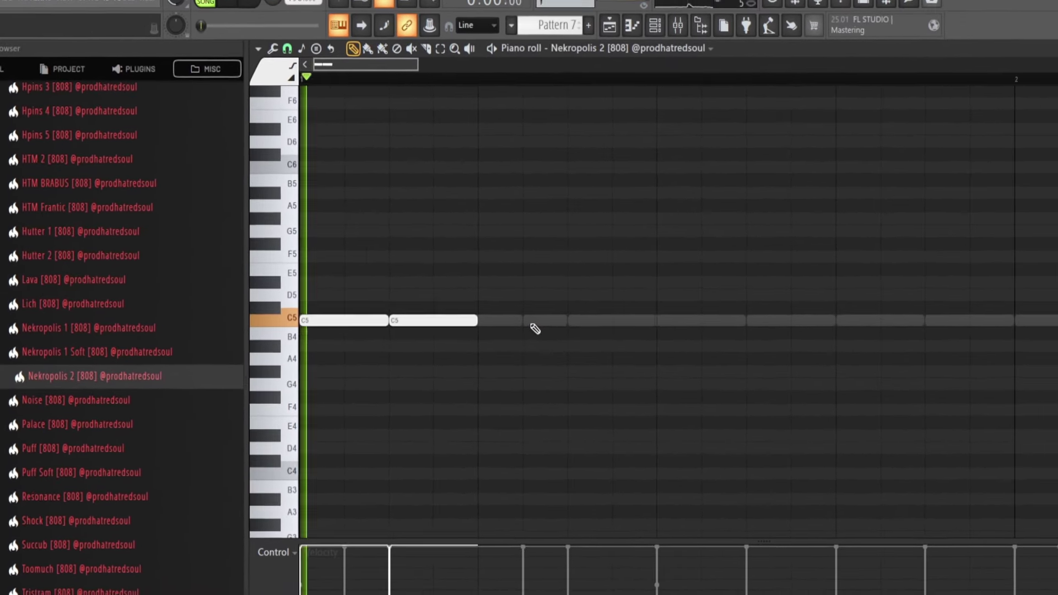
click(611, 329)
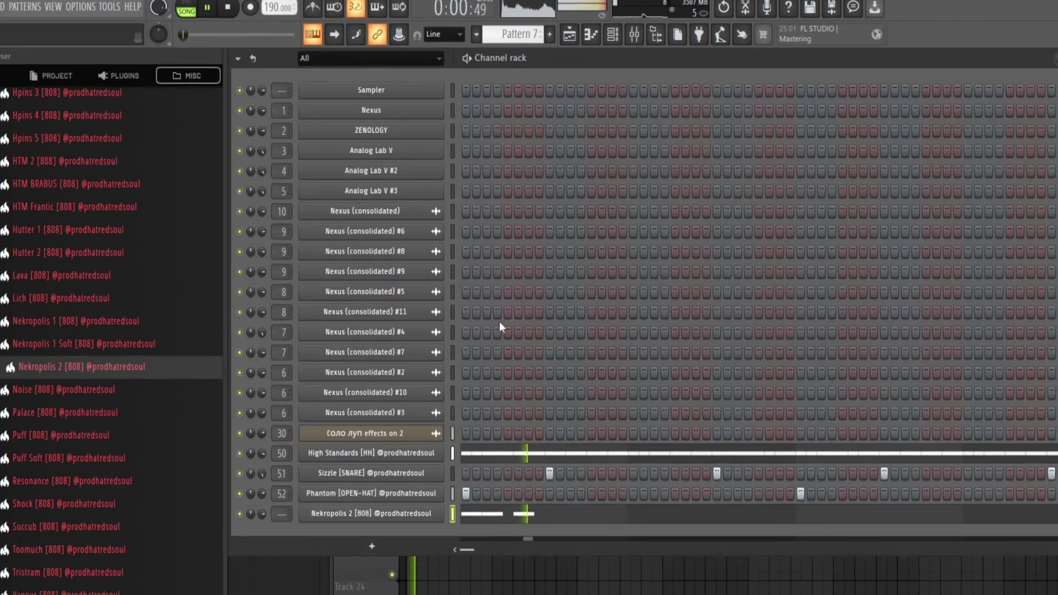
- Add Scissorsh [FX] as a channel below the 808 with a hit on the first step and assign it a mixer insert
scroll(94, 295, up, 3)
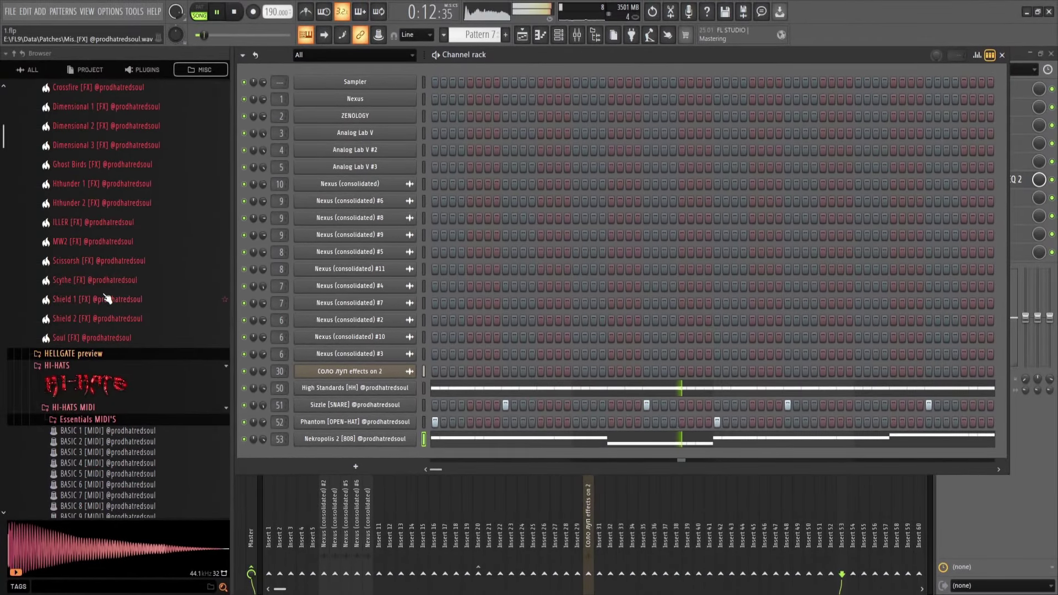
drag(100, 296, 431, 458)
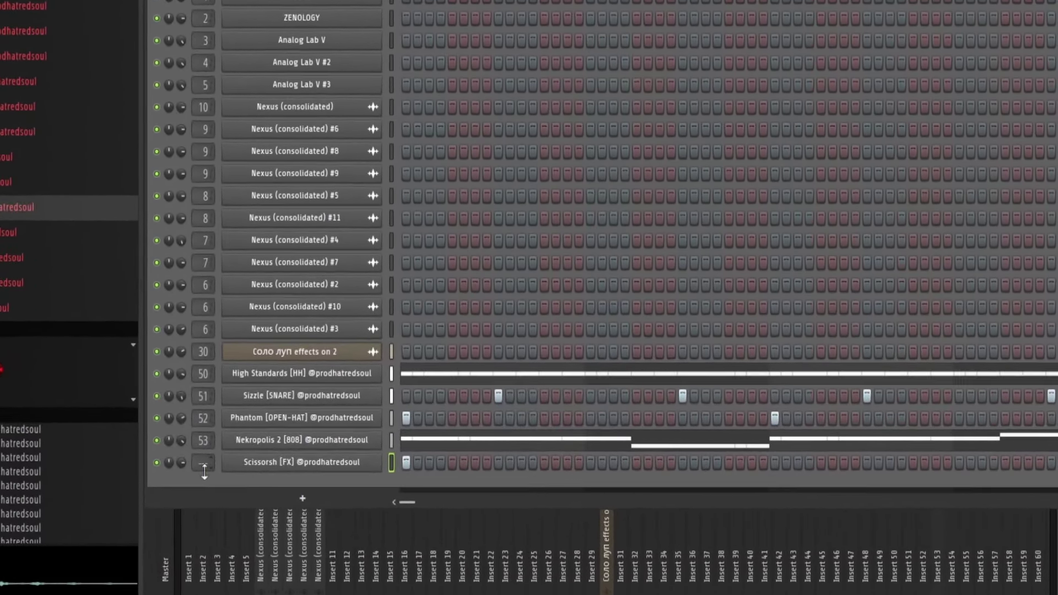
drag(261, 458, 261, 405)
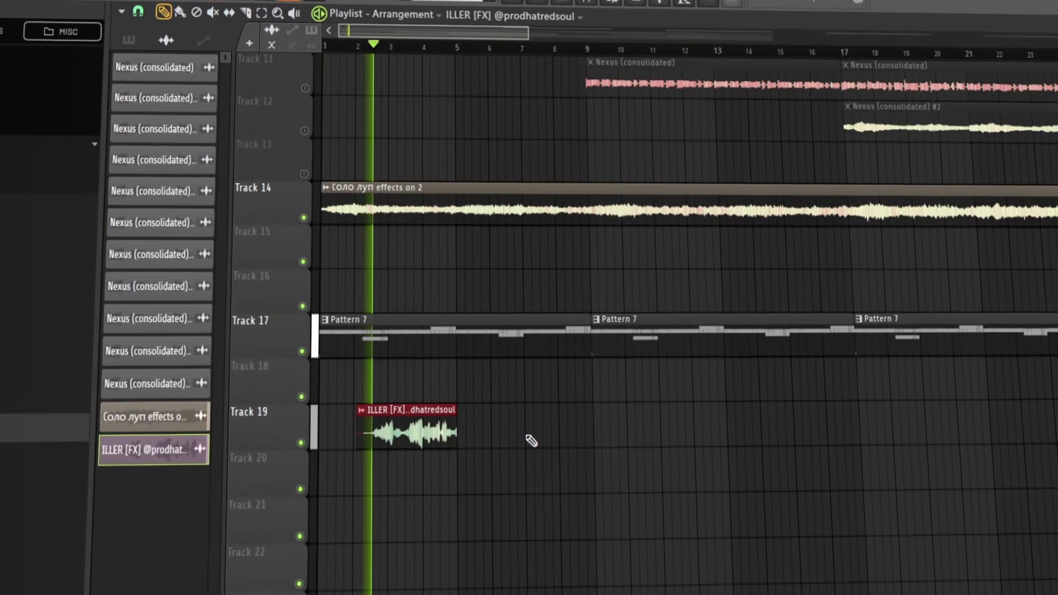
- Adjust the start of the ILLER [FX] clip on Track 19 to bar 2 and give it a short fade-in
click(554, 416)
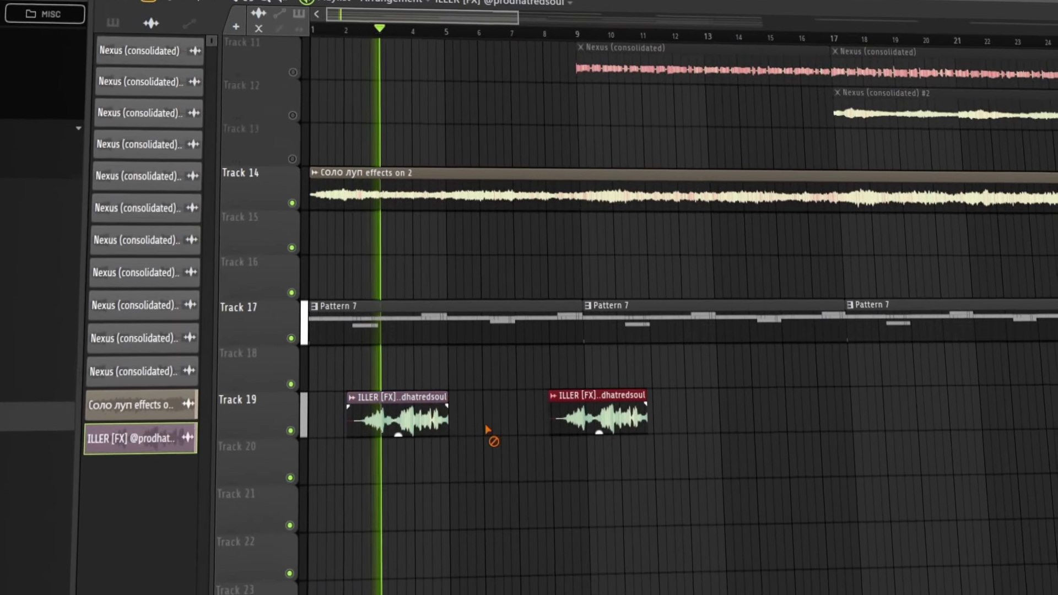
right_click(576, 366)
scroll(331, 379, up, 4)
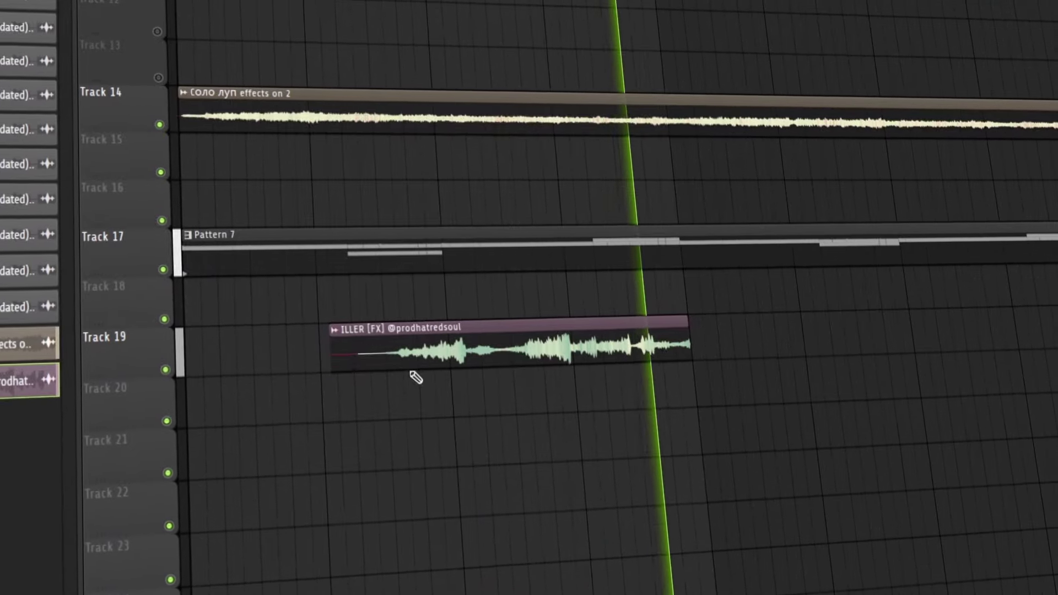
drag(306, 370, 435, 370)
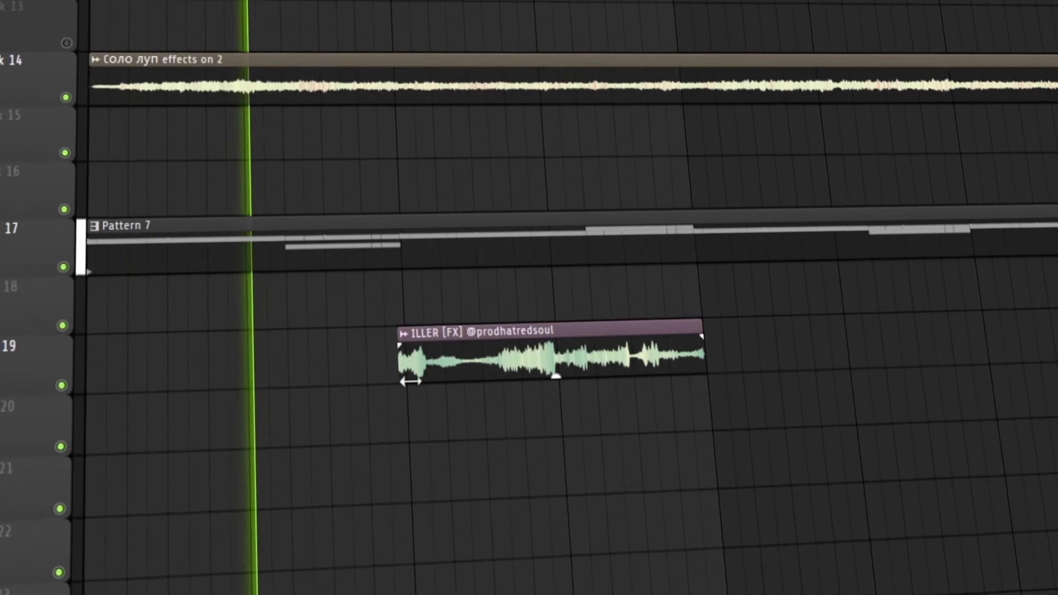
scroll(407, 380, up, 5)
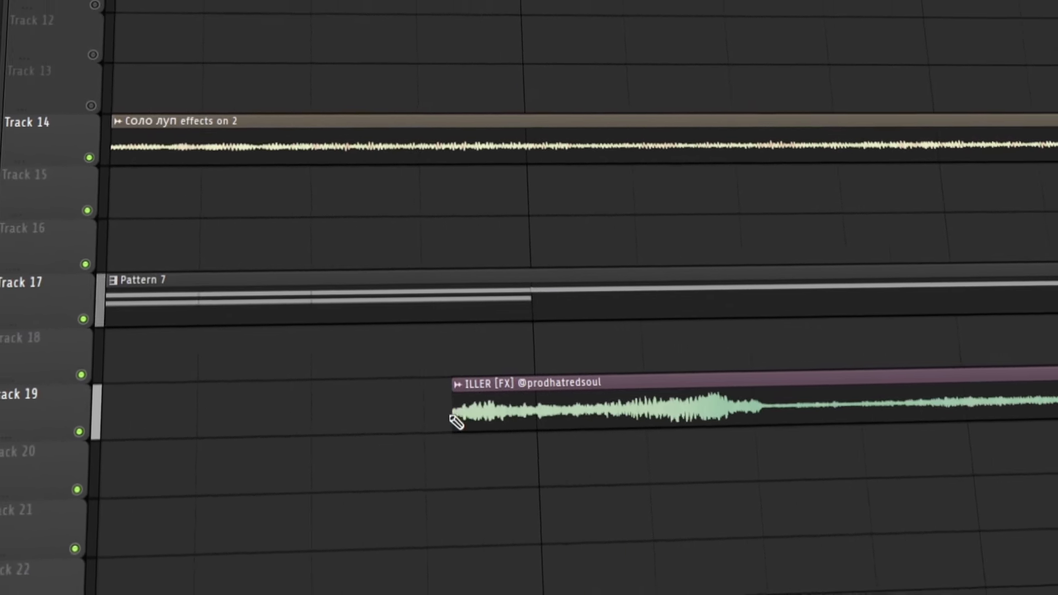
drag(530, 400, 246, 411)
scroll(713, 411, down, 5)
scroll(465, 402, down, 2)
- Play the arrangement and try a second ILLER [FX] clip around bar 7 on Track 19, removing the copy again
key(ctrl+b)
right_click(484, 401)
key(space)
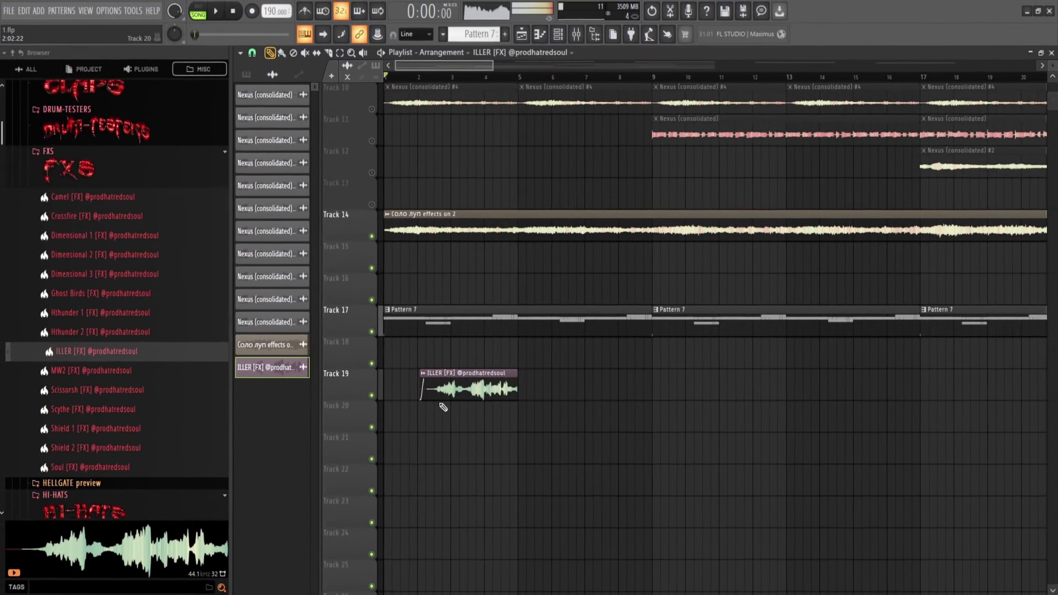
key(space)
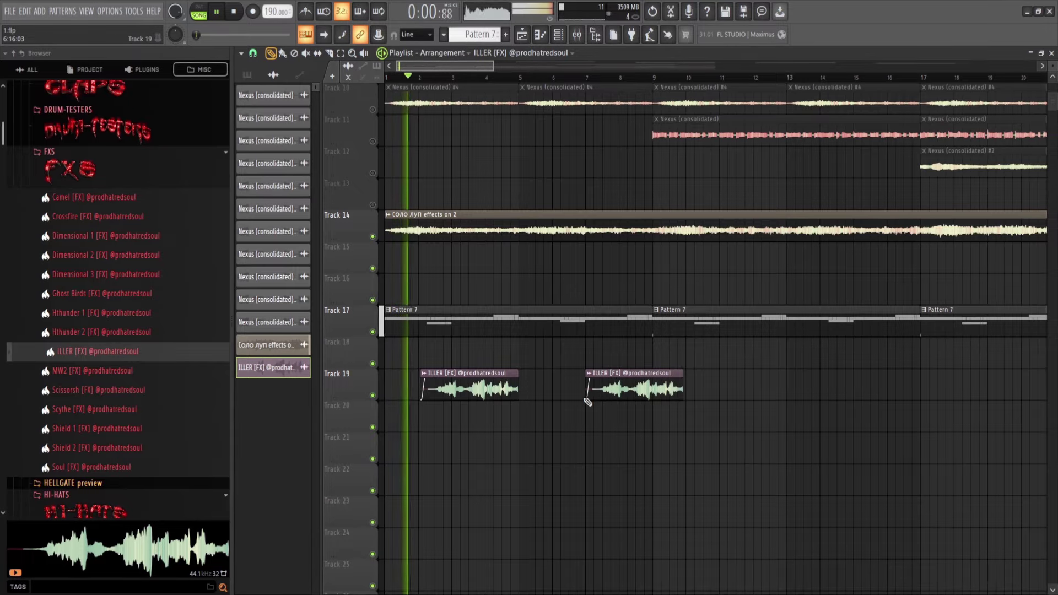
scroll(588, 402, up, 3)
drag(704, 385, 626, 396)
right_click(634, 396)
- Add a short A#4 note near the end of bar 2 in the Gates [808] line
scroll(506, 393, up, 5)
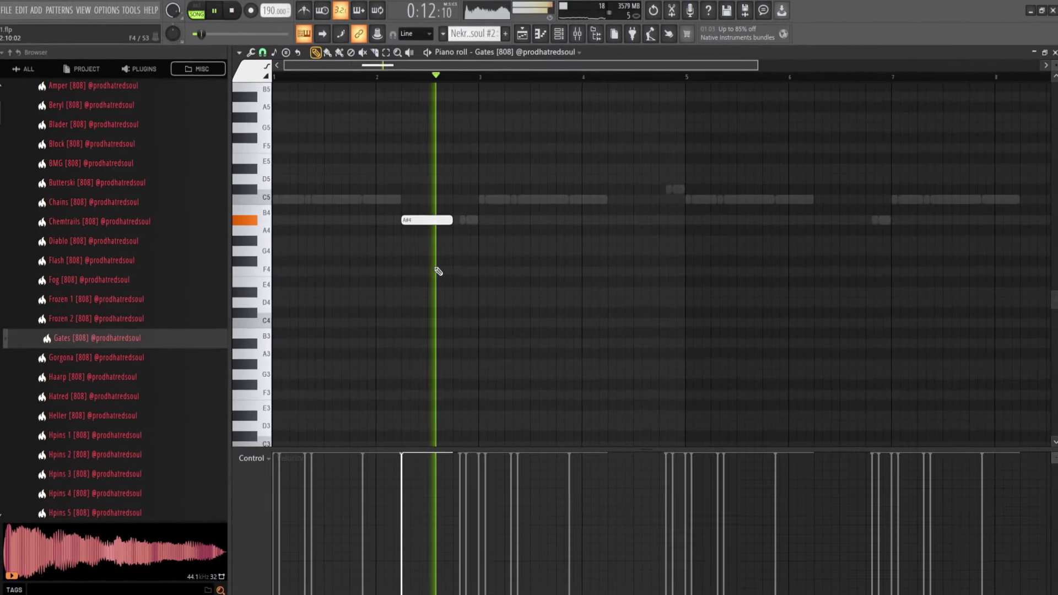
scroll(438, 270, up, 3)
drag(474, 222, 484, 225)
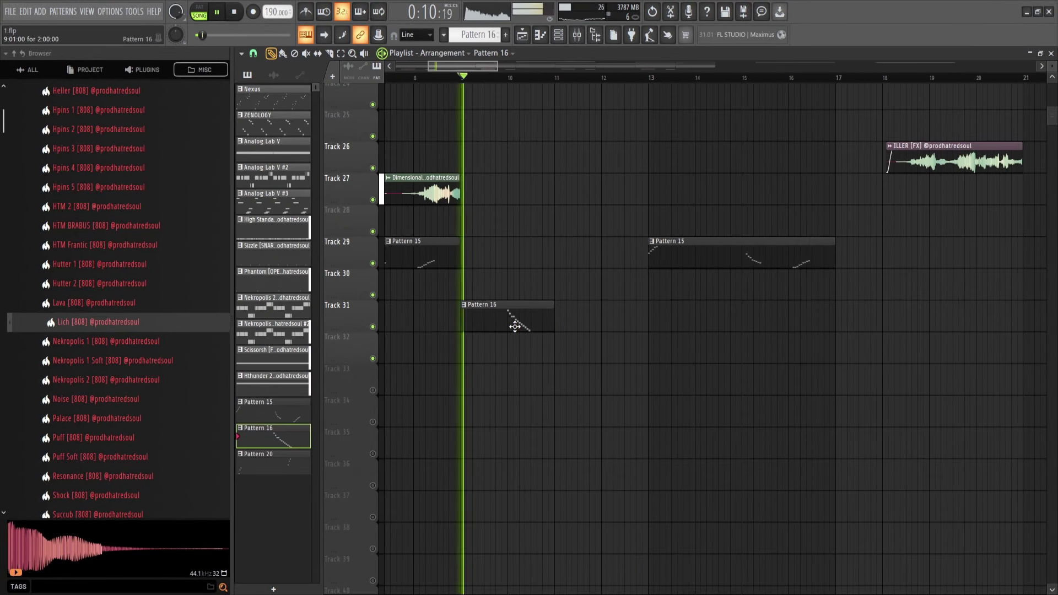
- Open the H.T.D.S 1 [HH] piano roll of Pattern 16 and paint a descending run of short notes from F4 to C#4 in bar 4
double_click(635, 325)
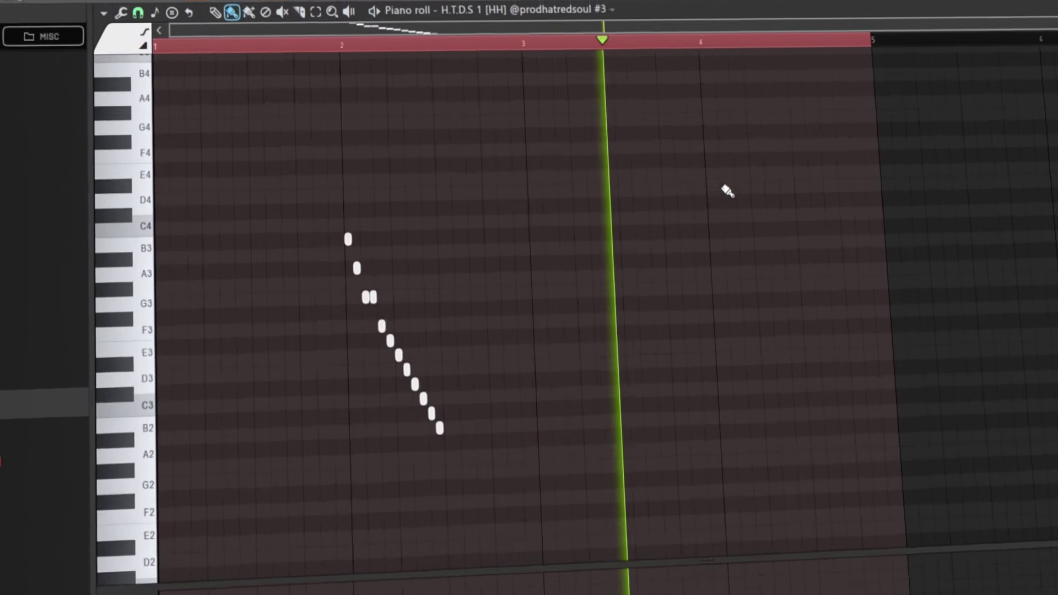
drag(622, 153, 666, 187)
drag(793, 186, 799, 195)
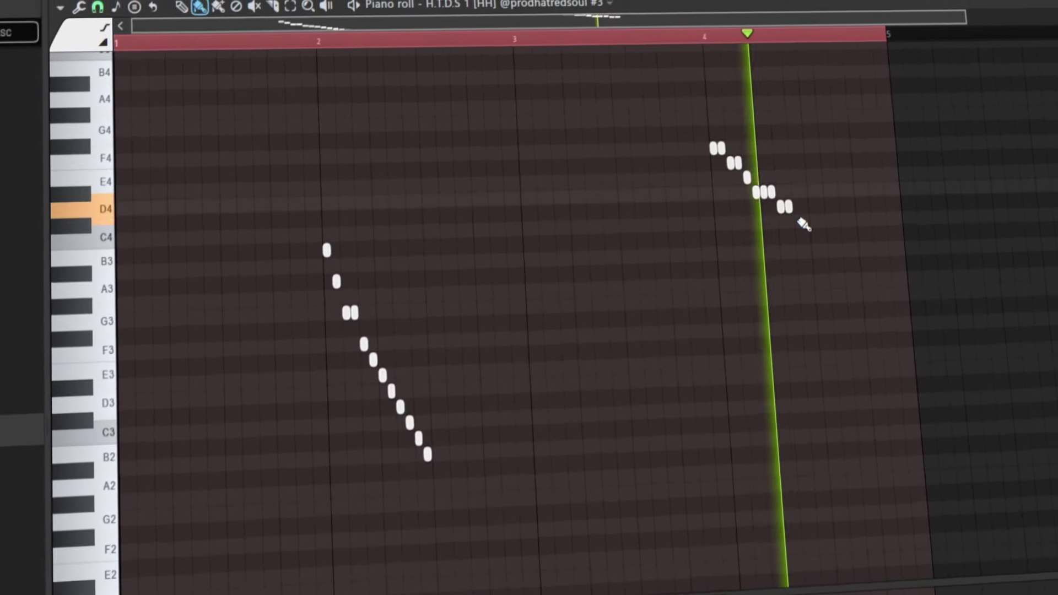
- Rework the bar 4 hi-hat run so F4 and E4 pairs lead into single D#4 and D4 notes, removing the C#4 hits
click(717, 26)
scroll(761, 163, up, 3)
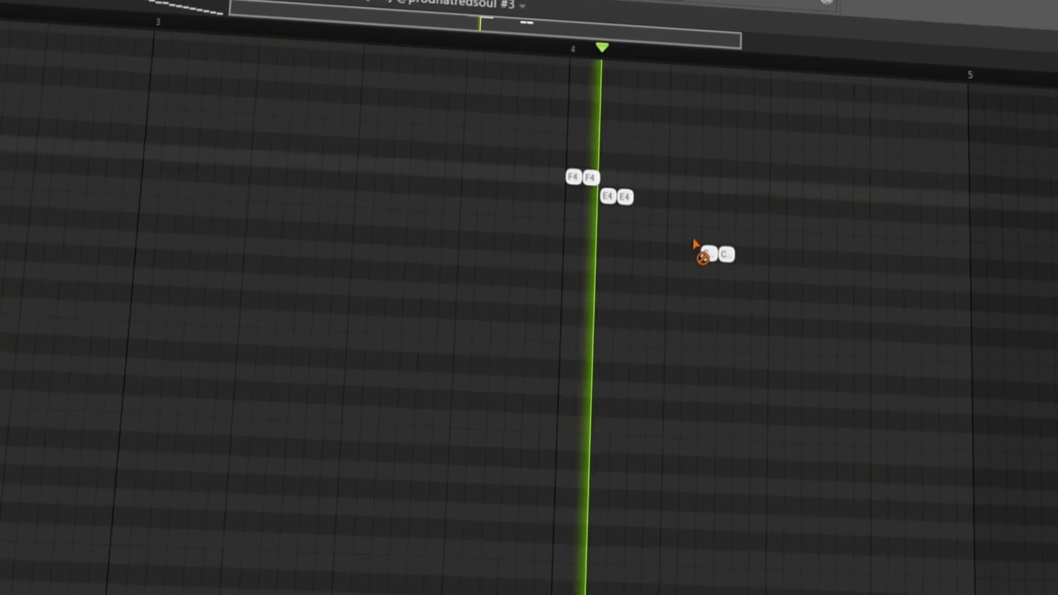
right_click(657, 242)
click(657, 242)
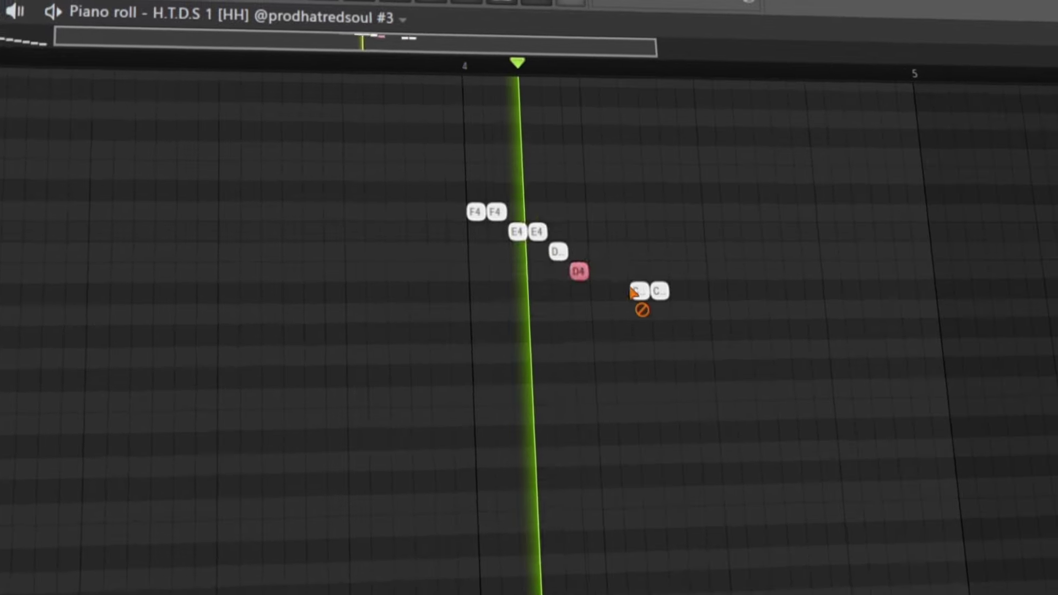
right_click(708, 262)
- Paint a second descending hi-hat run from B3 to G#3 late in bar 4, deleting surplus notes to leave a gap after D4
drag(758, 265, 857, 343)
right_click(684, 298)
right_click(807, 378)
right_click(786, 379)
drag(729, 319, 821, 381)
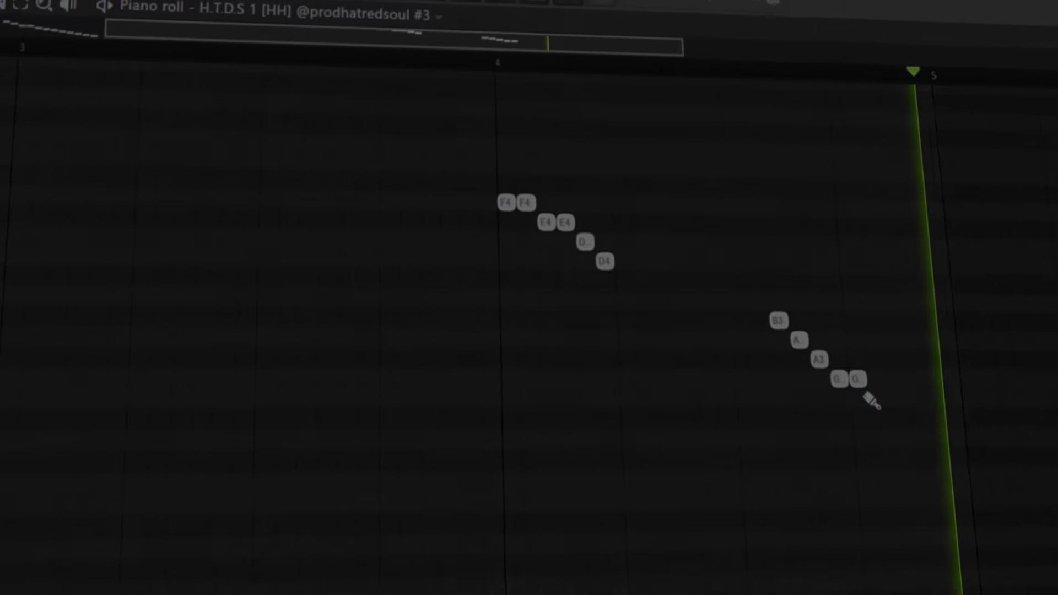